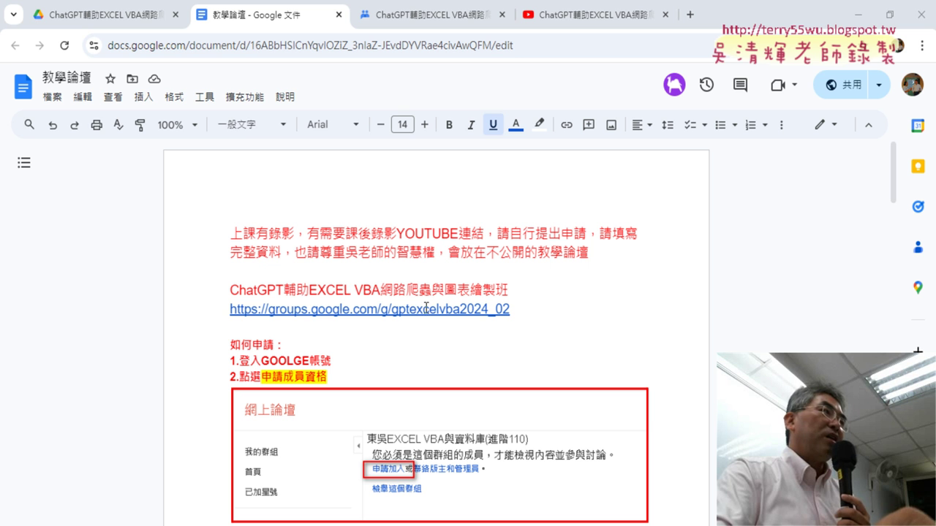
# Open the groups.google.com/g/gptexcelvba2024_02 link from the 教學論壇 document in a new tab.
pyautogui.click(409, 310)
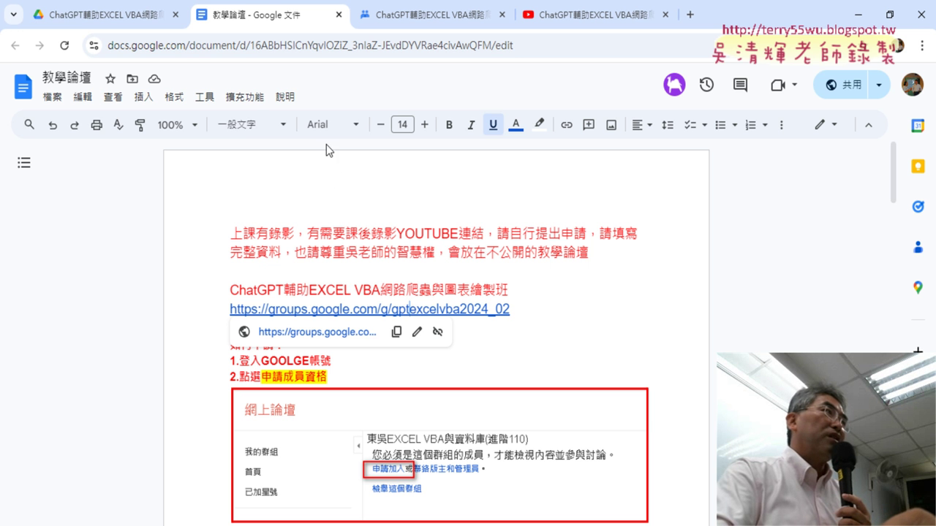
pyautogui.click(110, 22)
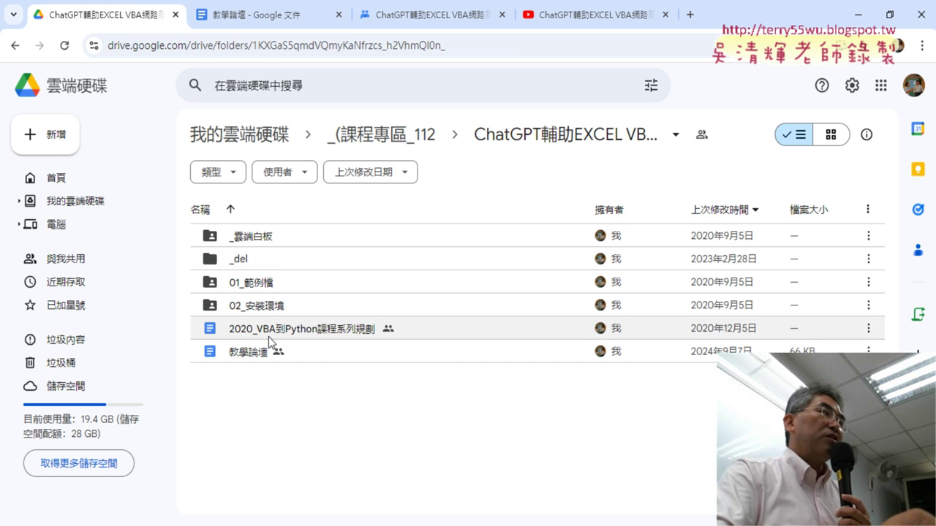
pyautogui.click(272, 16)
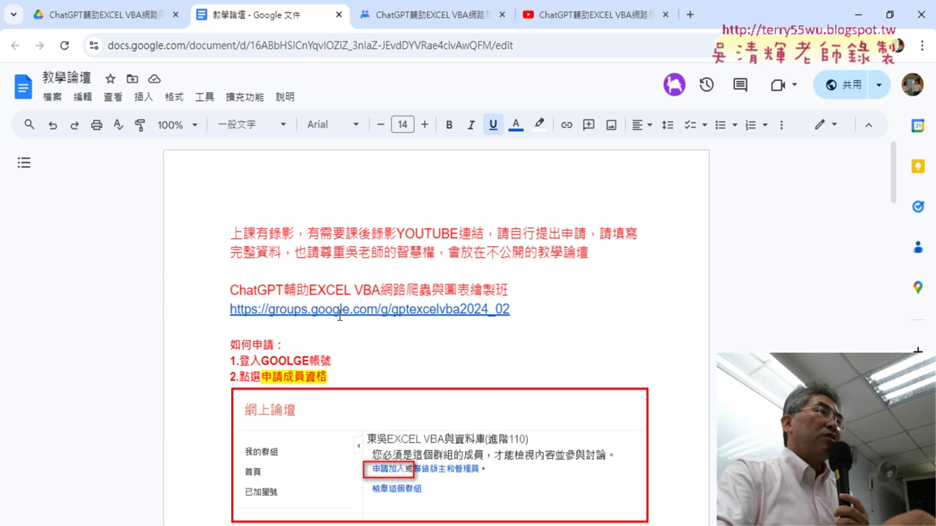
pyautogui.click(339, 315)
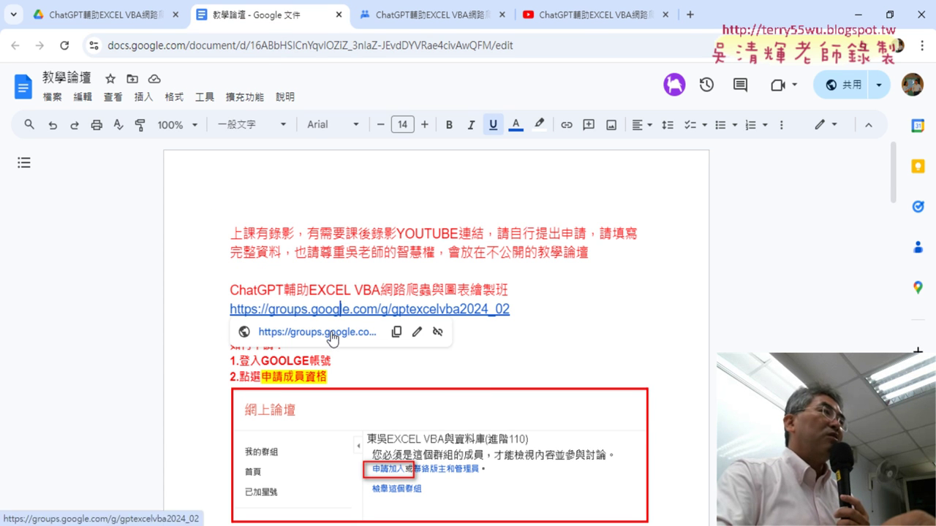
pyautogui.click(333, 335)
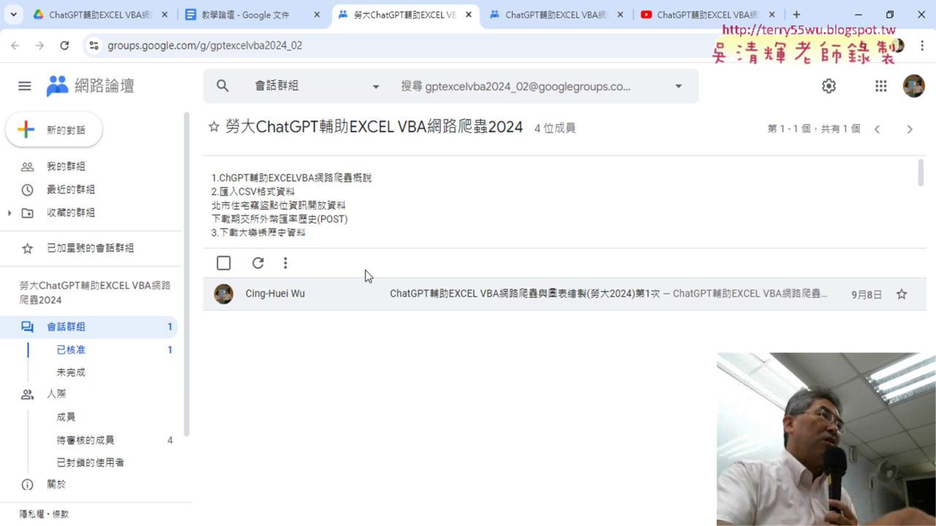
# Open the first-class conversation and select its YouTube playlist link under 完整影音.
pyautogui.click(503, 295)
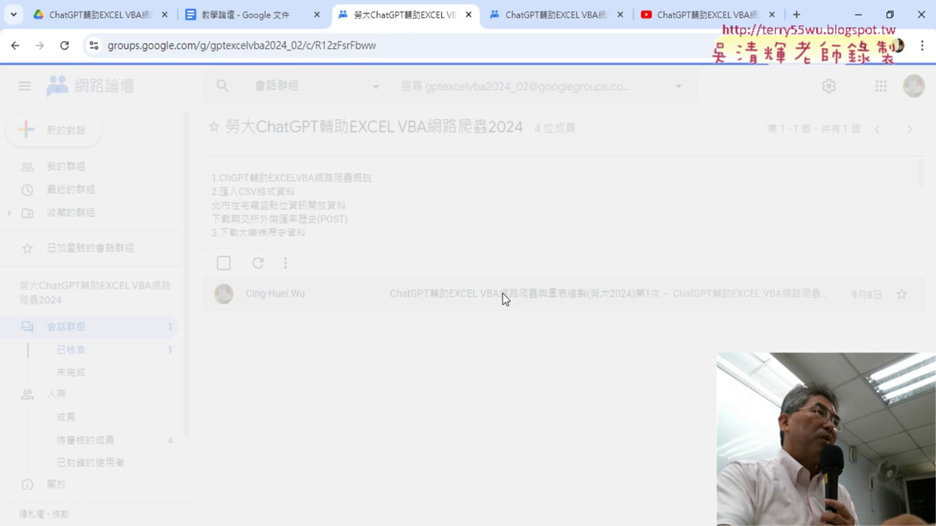
pyautogui.scroll(-1, 504, 293)
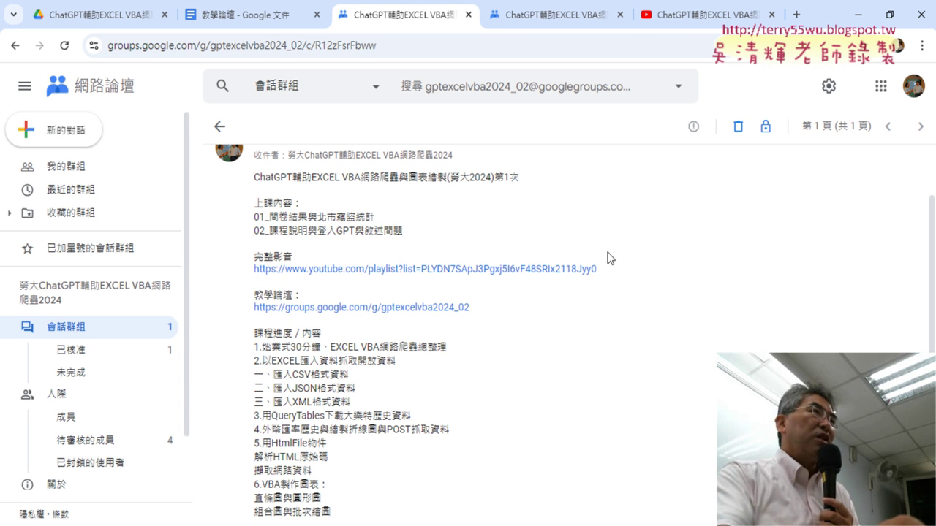
pyautogui.moveTo(253, 144); pyautogui.dragTo(293, 269)
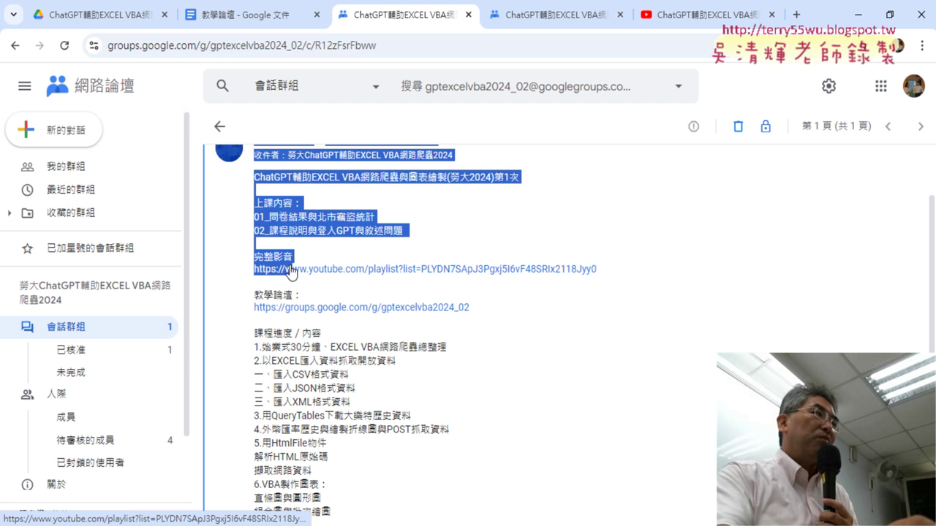
pyautogui.moveTo(596, 269); pyautogui.dragTo(257, 270)
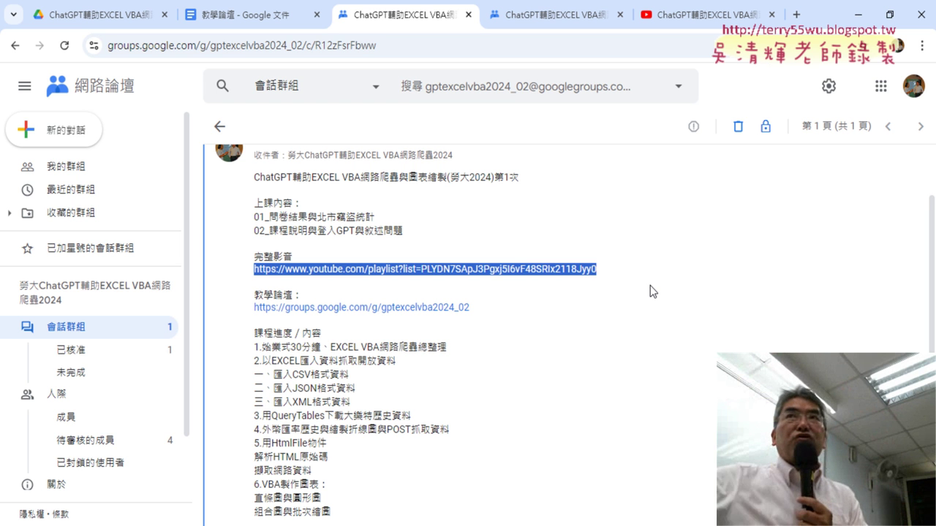
# Open the selected playlist link to view the two first-session lesson videos on YouTube.
pyautogui.click(572, 270)
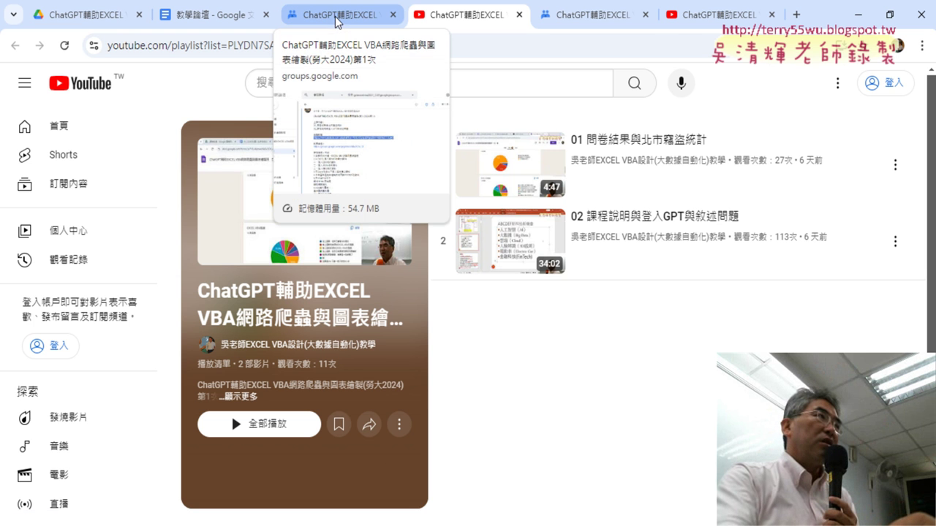
# Go into the _雲端白板 folder and select the 01_以EXCEL匯入北市住宅竊盜點位資訊開放資料 document.
pyautogui.click(81, 16)
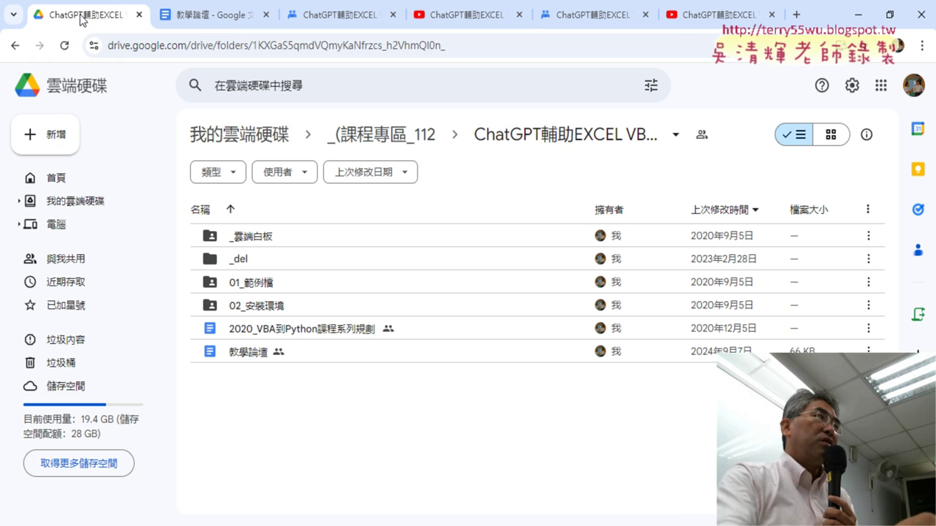
pyautogui.doubleClick(335, 239)
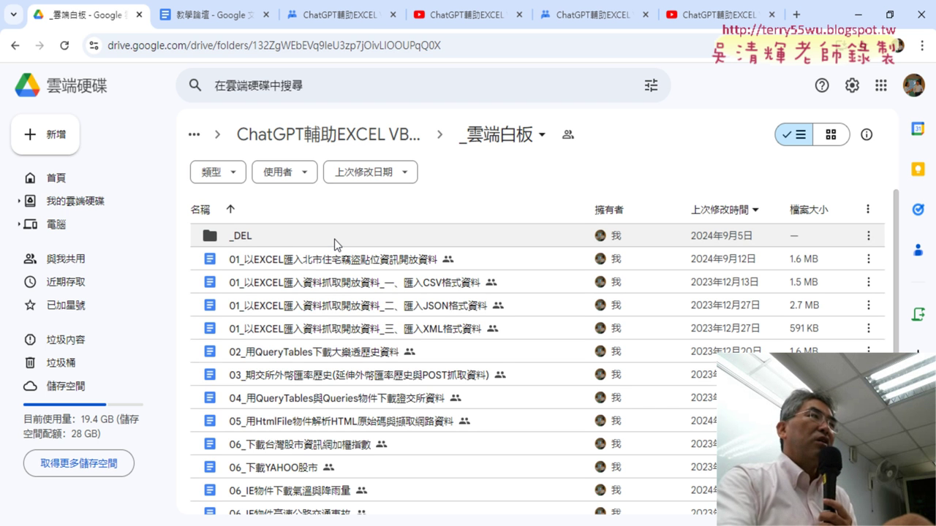
pyautogui.click(412, 136)
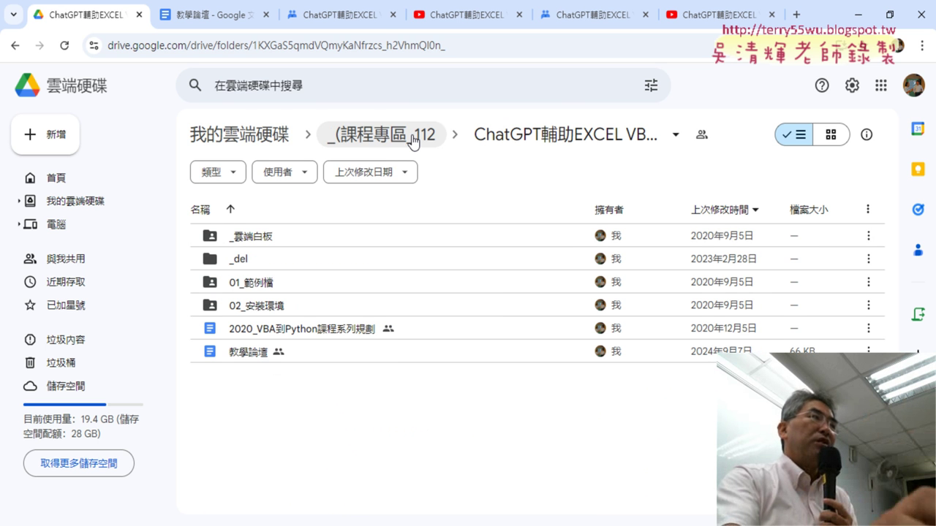
pyautogui.doubleClick(446, 235)
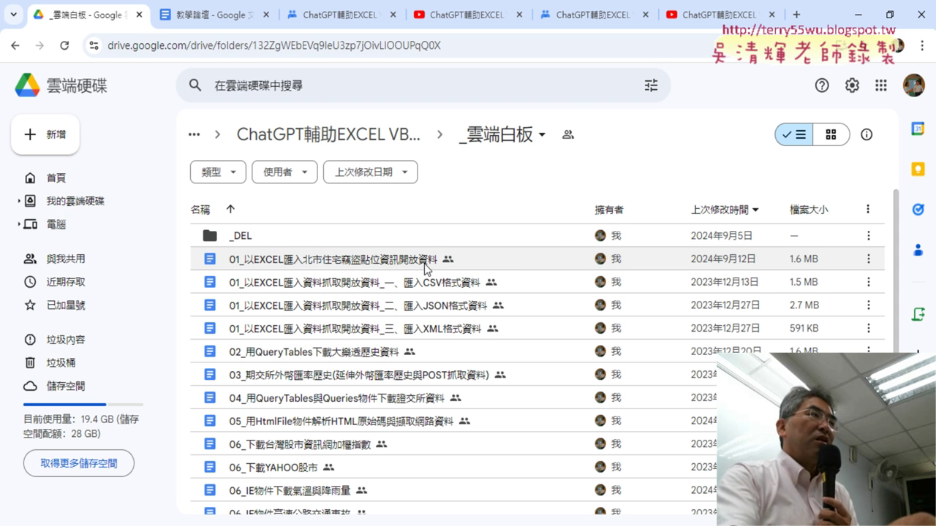
pyautogui.click(426, 268)
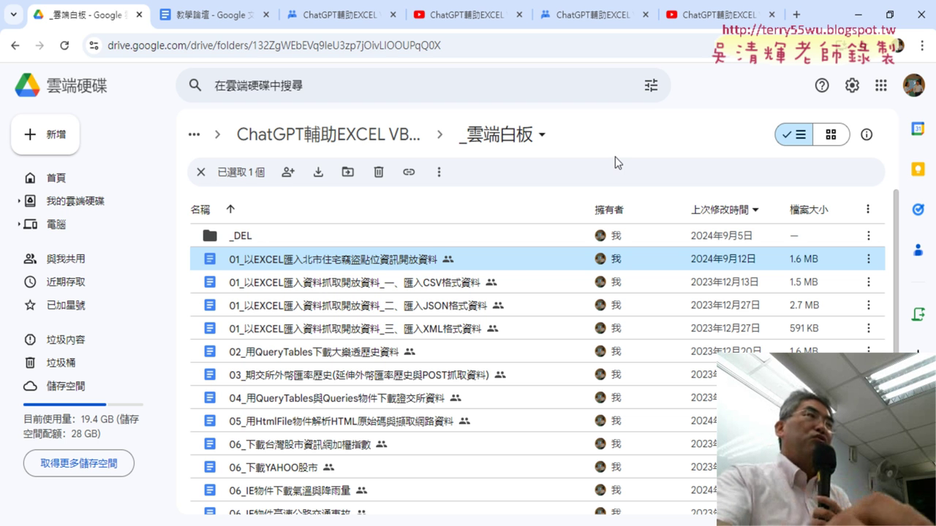
pyautogui.doubleClick(517, 266)
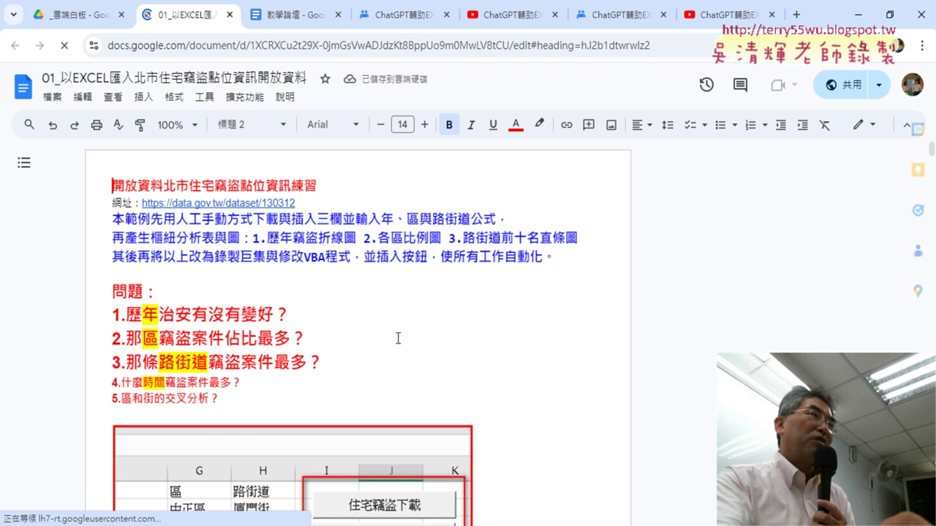
pyautogui.scroll(2, 399, 293)
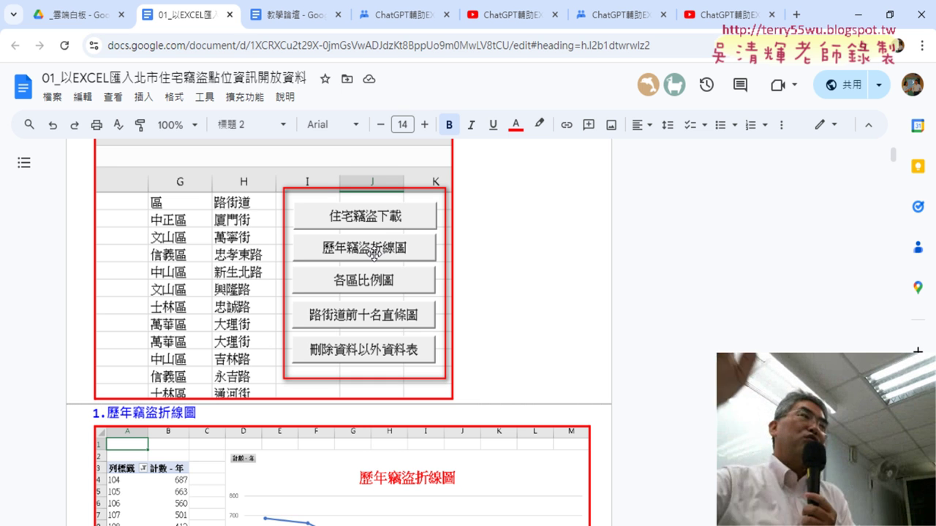
pyautogui.scroll(-3, 737, 311)
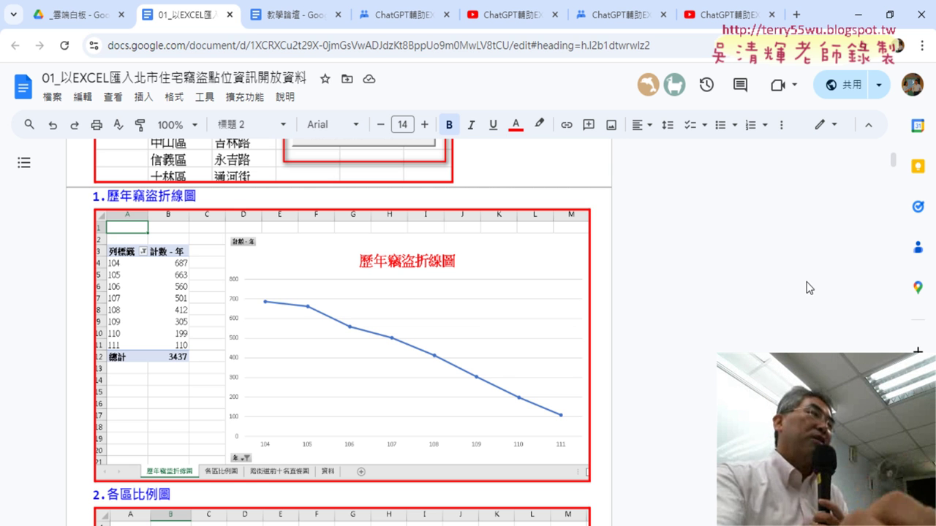
pyautogui.scroll(-4, 744, 311)
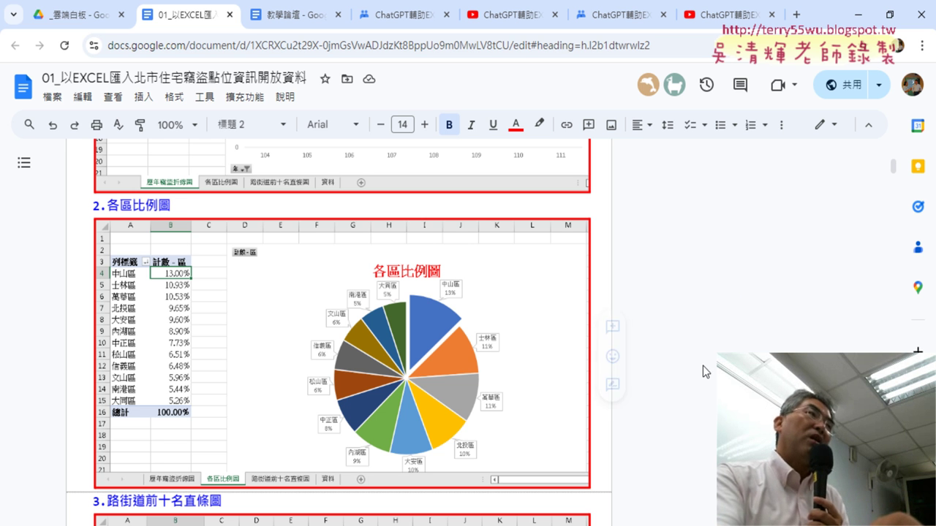
pyautogui.scroll(-2, 703, 364)
pyautogui.scroll(-2, 703, 363)
pyautogui.scroll(-2, 703, 361)
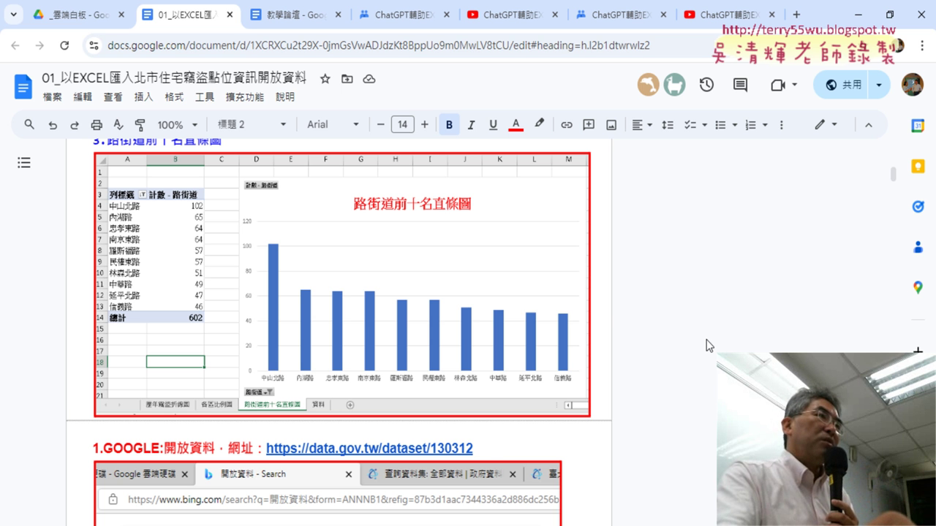
pyautogui.scroll(5, 706, 321)
pyautogui.scroll(5, 706, 307)
pyautogui.scroll(5, 705, 306)
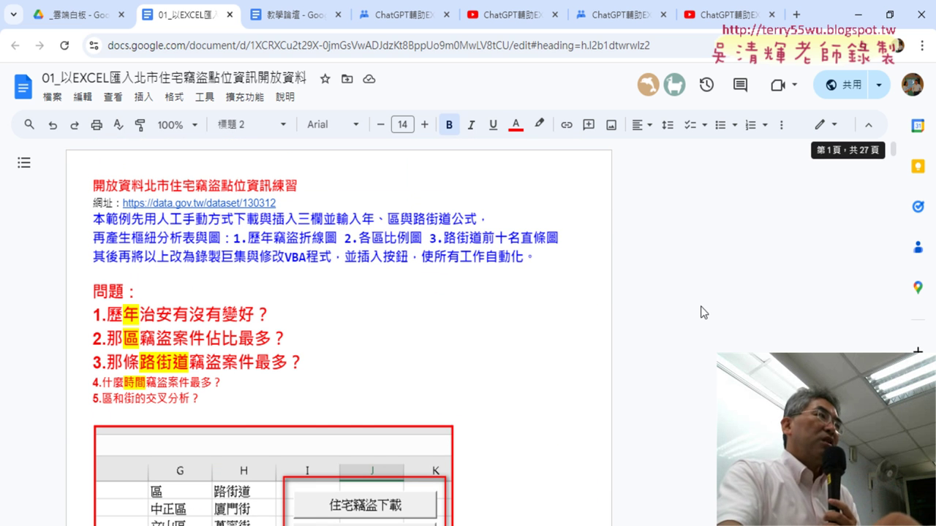
# Open the 臺北市住宅竊盜點位資訊 dataset page from the doc's link and copy the title 臺北市住宅竊盜.
pyautogui.click(215, 203)
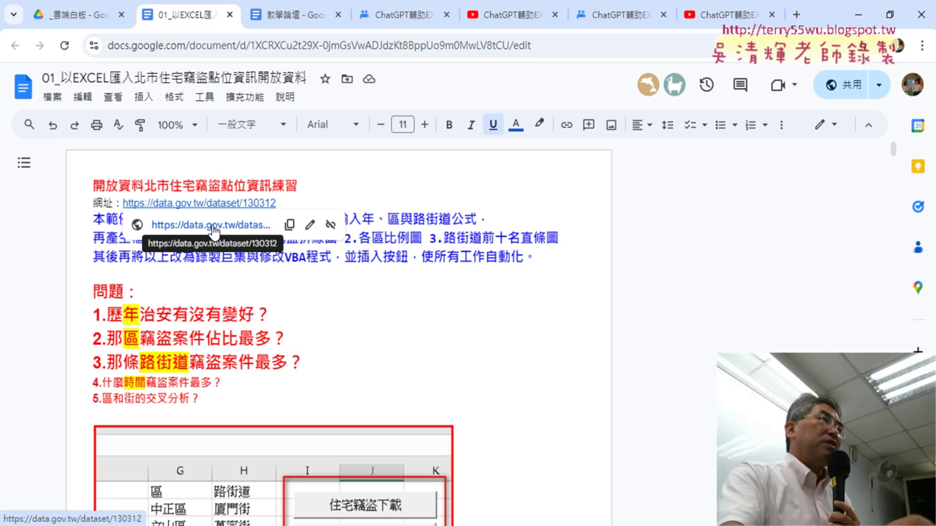
pyautogui.click(213, 227)
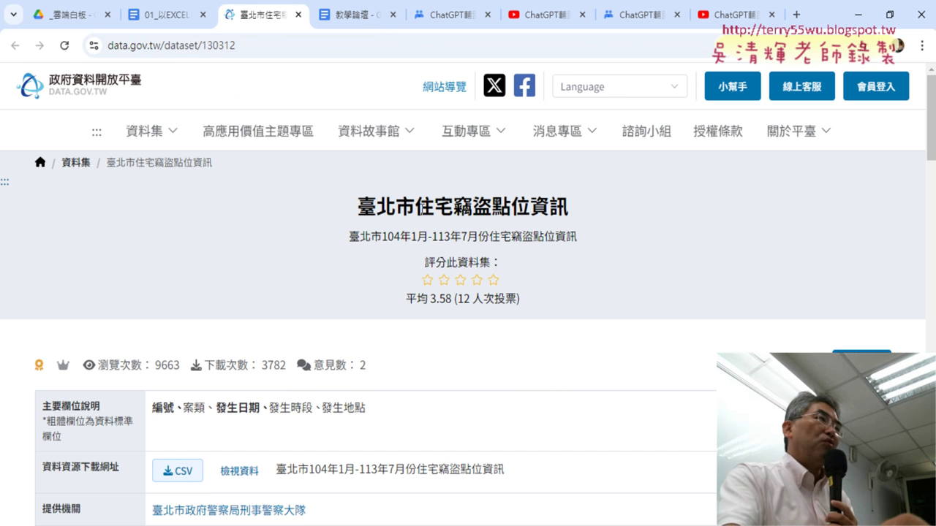
pyautogui.moveTo(357, 206); pyautogui.dragTo(491, 212)
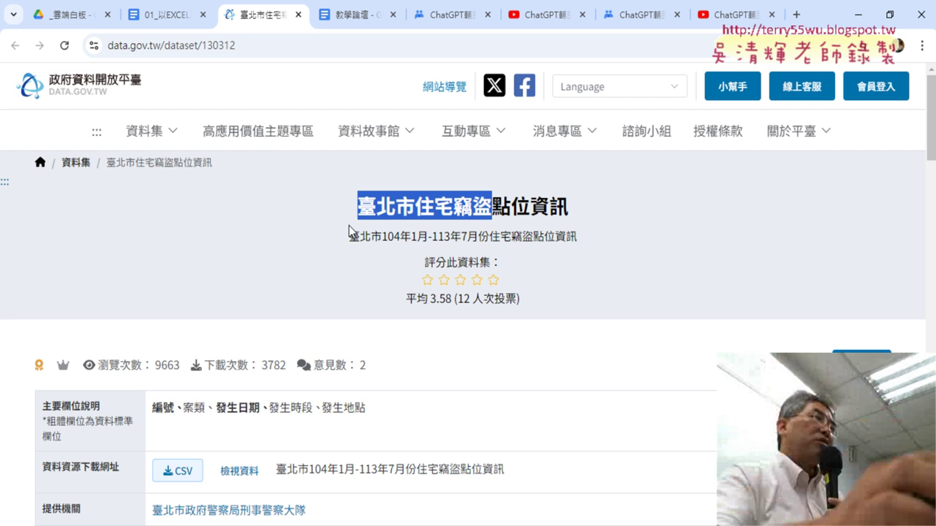
pyautogui.rightClick(470, 194)
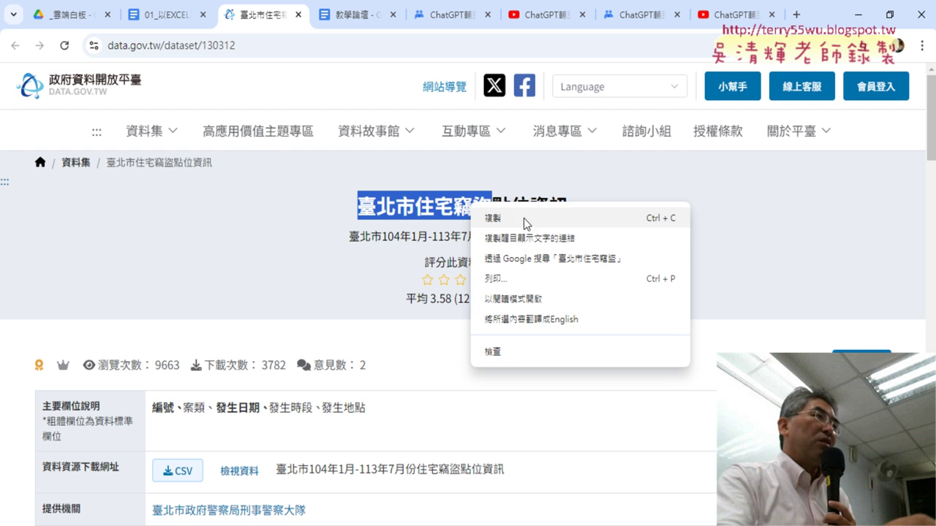
pyautogui.click(524, 219)
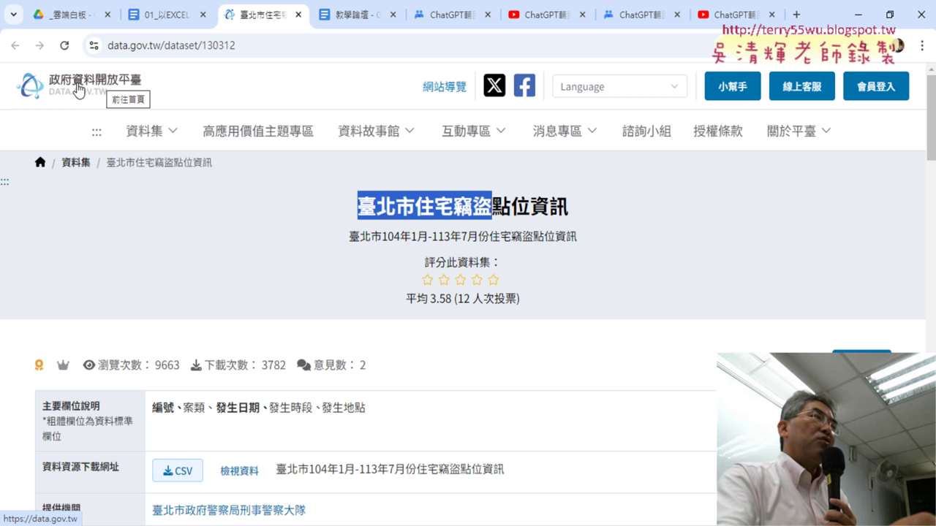
# Go to the data.gov.tw home page and focus its keyword search box.
pyautogui.click(88, 87)
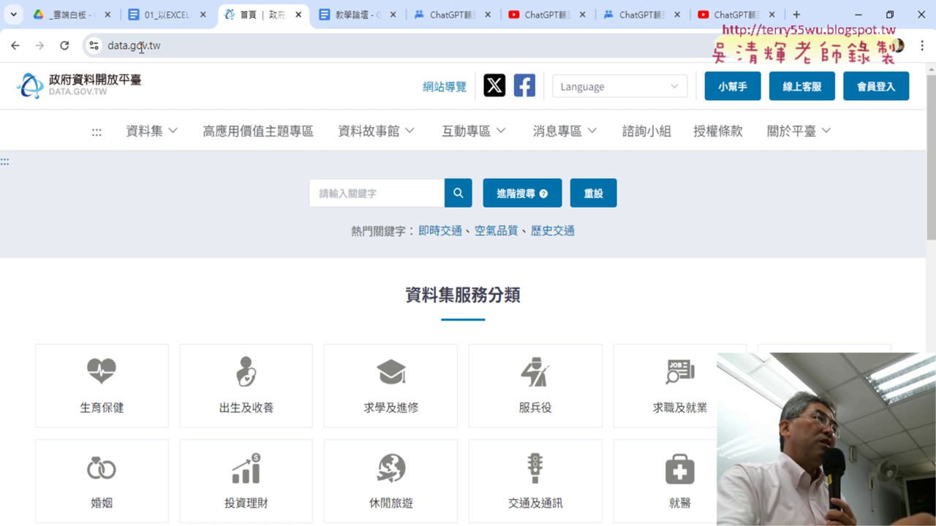
pyautogui.click(163, 48)
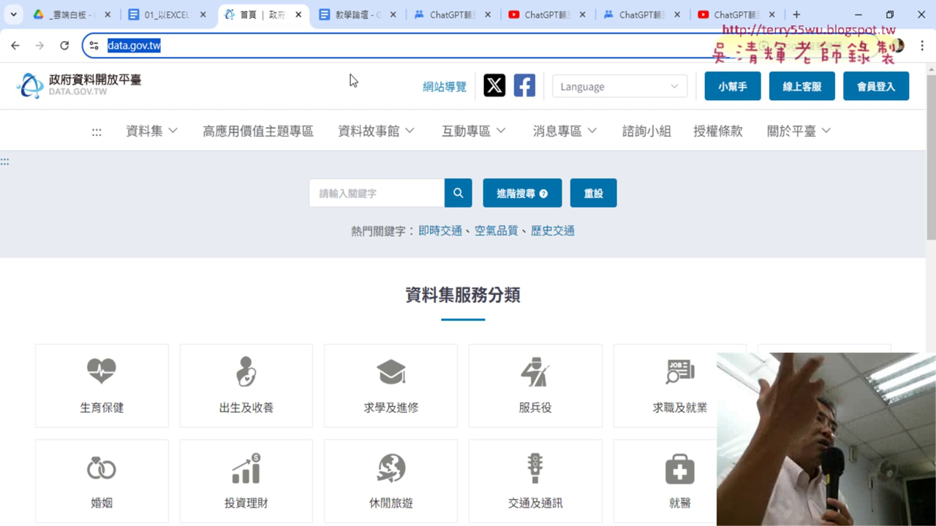
pyautogui.click(360, 199)
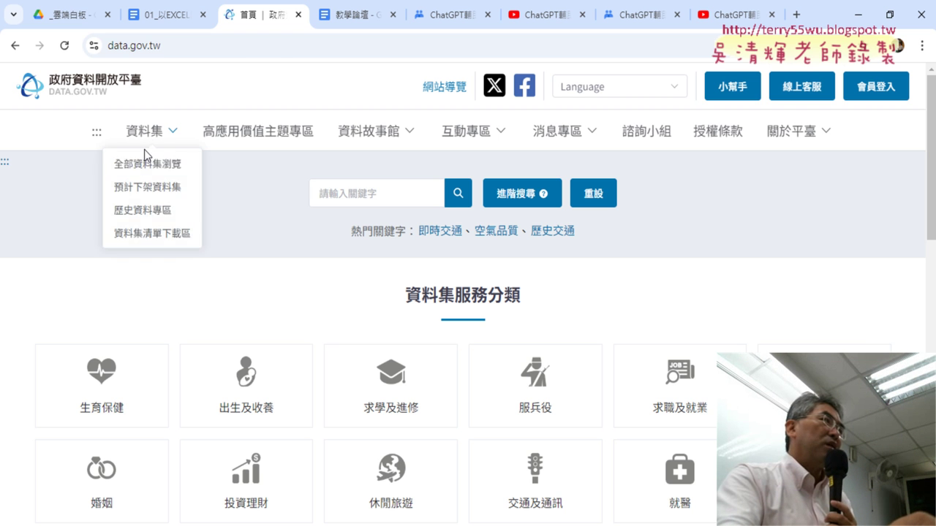
# Scroll through the full 全部資料集瀏覽 dataset list, then return to the home page.
pyautogui.click(144, 165)
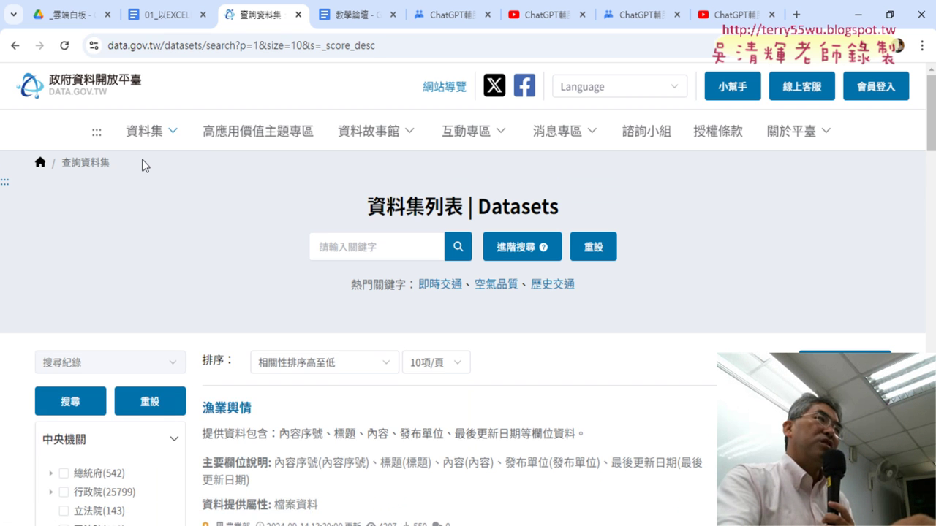
pyautogui.scroll(-1, 148, 176)
pyautogui.scroll(-2, 148, 176)
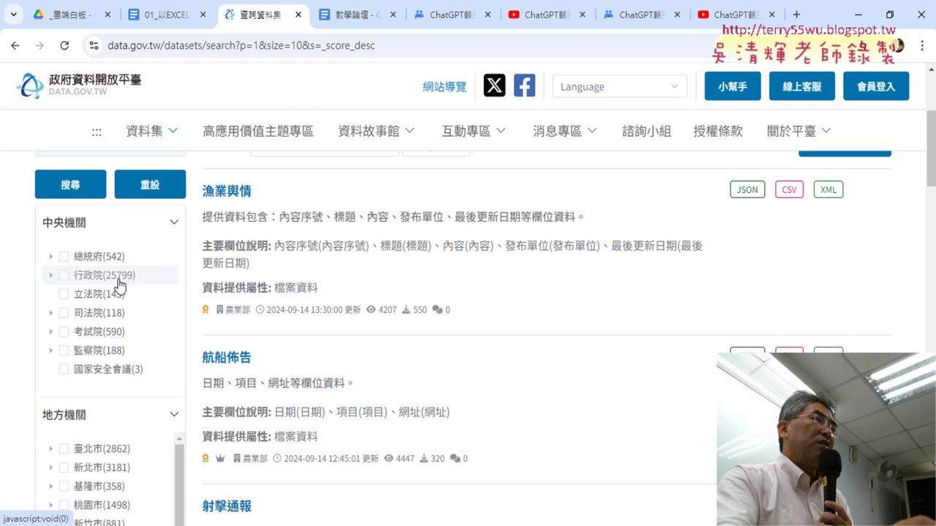
pyautogui.scroll(-4, 169, 292)
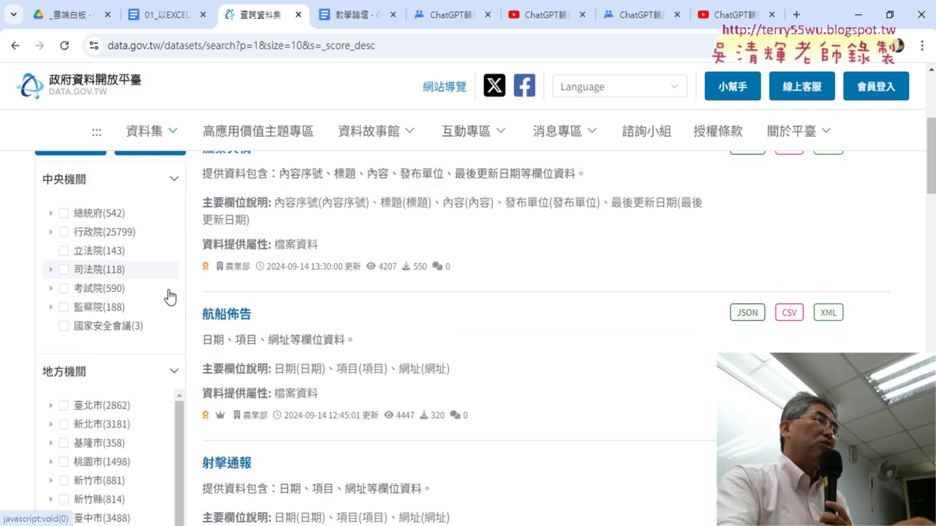
pyautogui.scroll(5, 170, 286)
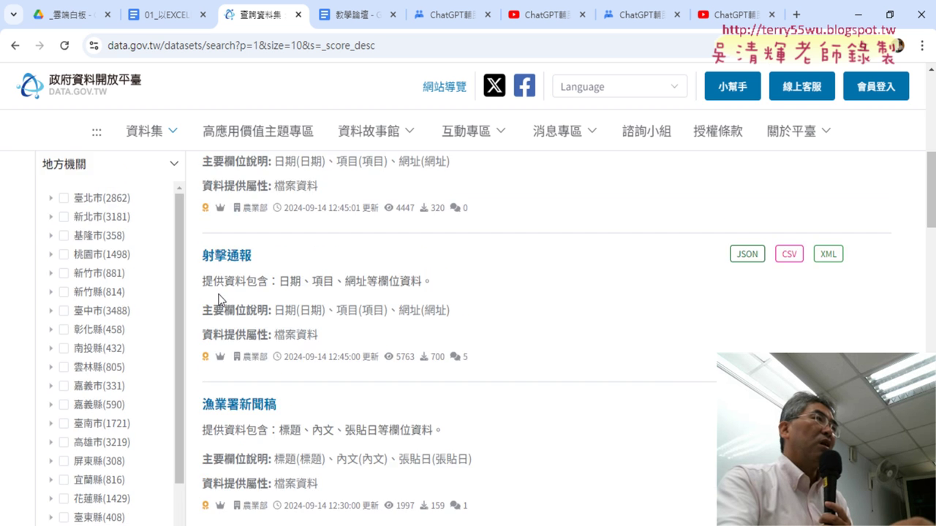
pyautogui.scroll(2, 173, 207)
pyautogui.click(51, 90)
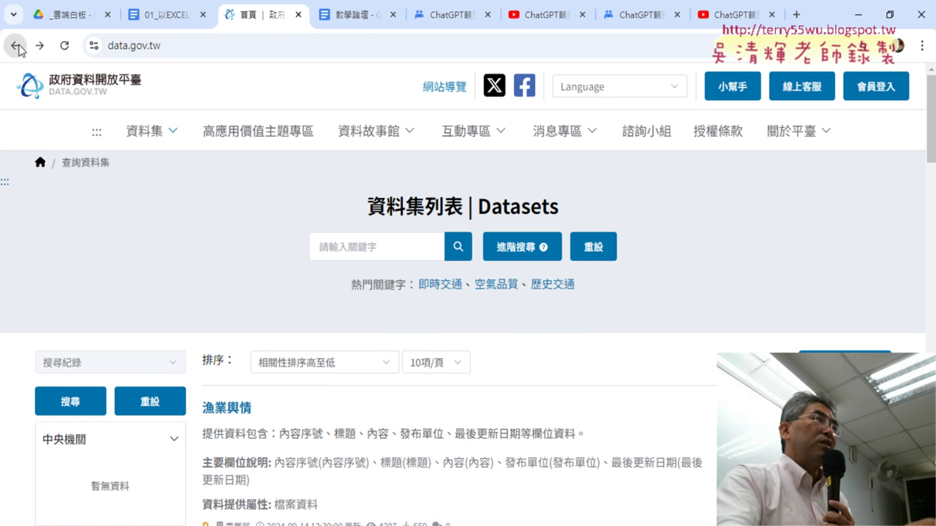
# Paste 臺北市住宅竊盜 into the dataset search box and run the search.
pyautogui.click(355, 248)
pyautogui.rightClick(355, 249)
pyautogui.click(342, 194)
pyautogui.rightClick(341, 196)
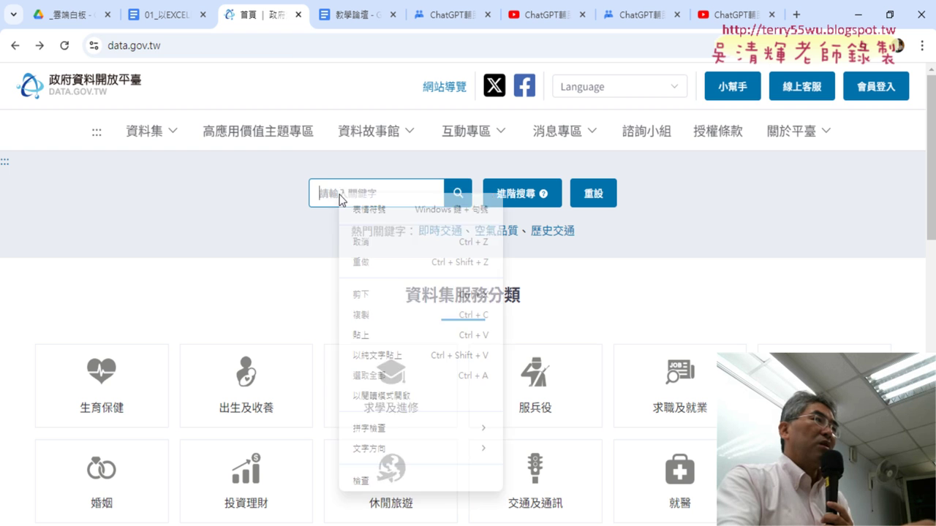
pyautogui.click(383, 335)
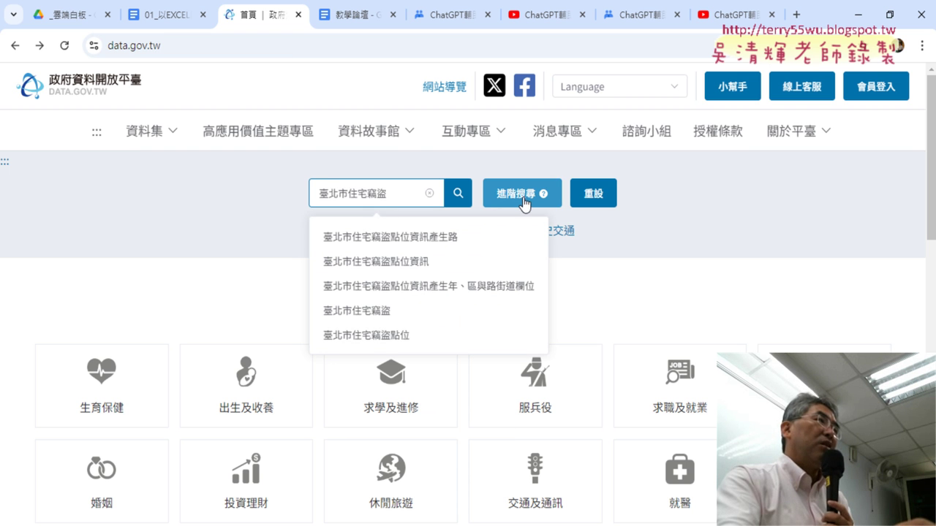
pyautogui.press('Return')
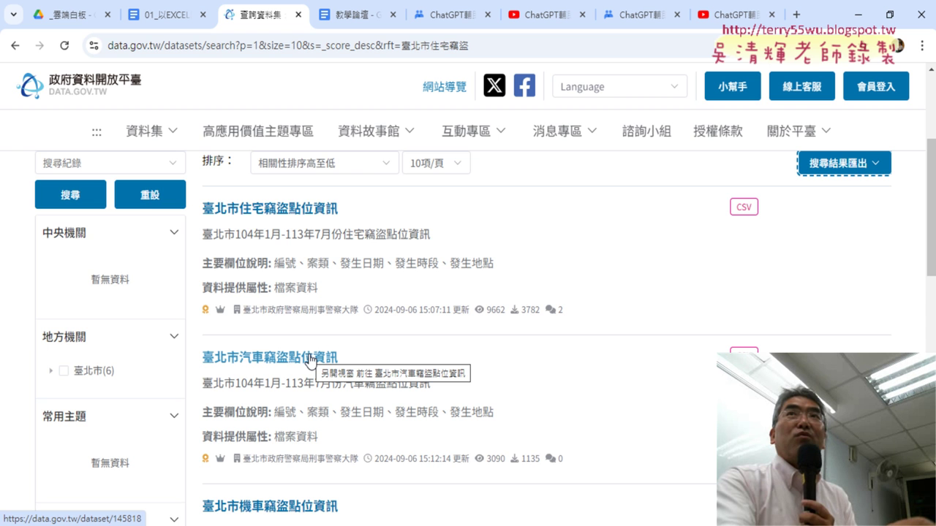
# Scroll through the Taipei police results, highlighting the 臺北市街頭隨機搶奪案件點位資訊 title.
pyautogui.scroll(-1, 310, 358)
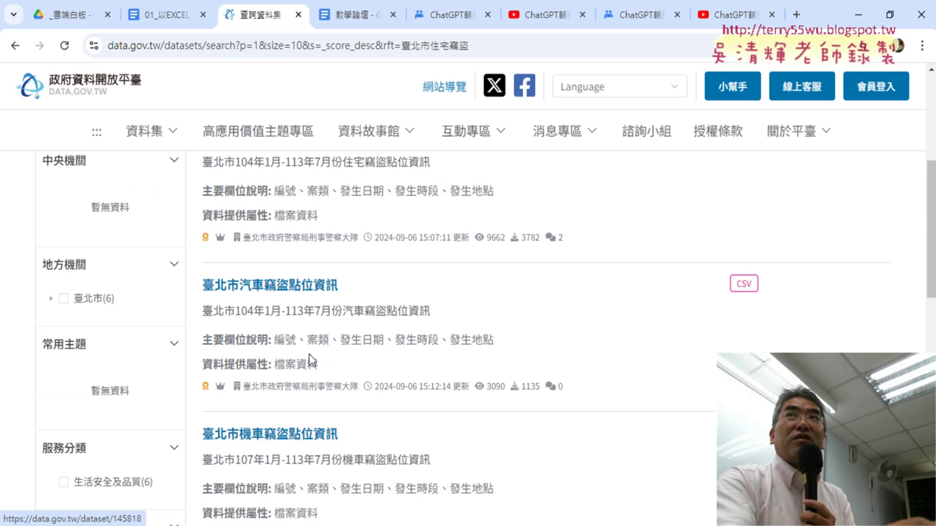
pyautogui.scroll(-3, 306, 315)
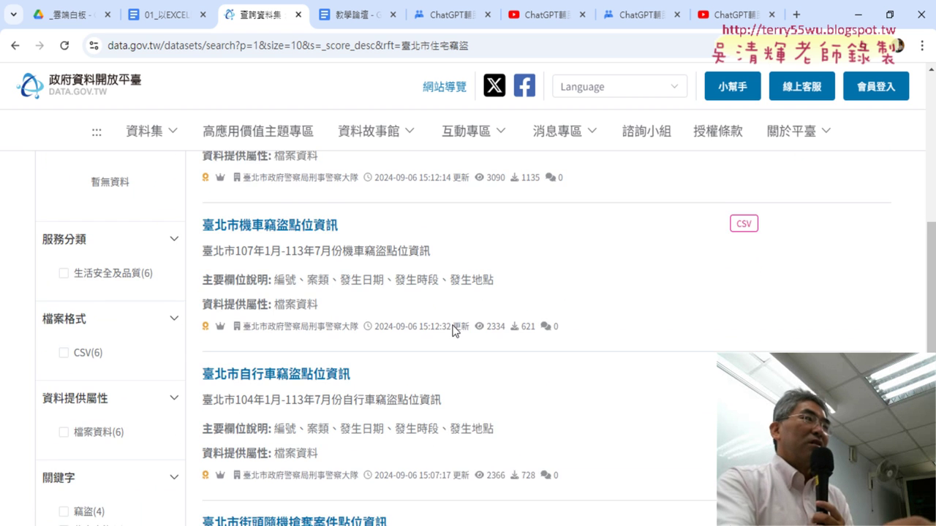
pyautogui.scroll(-1, 590, 316)
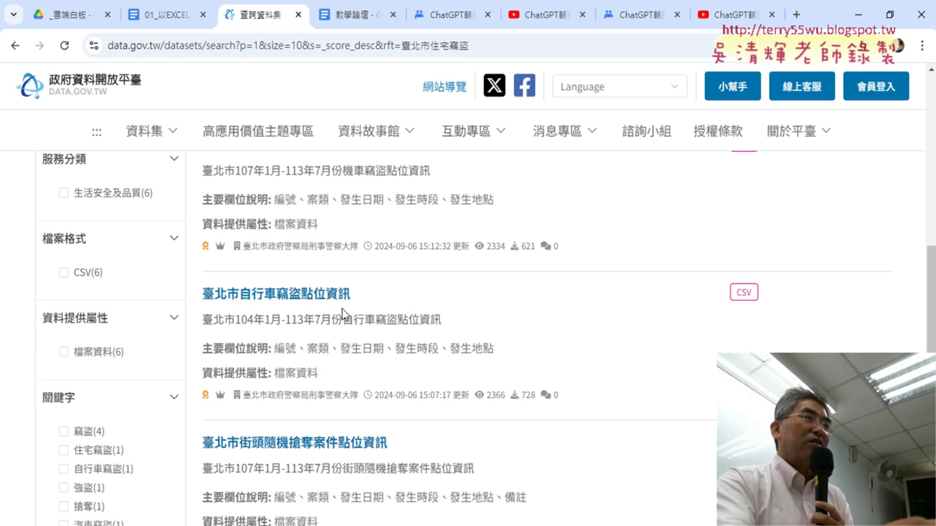
pyautogui.scroll(-1, 523, 317)
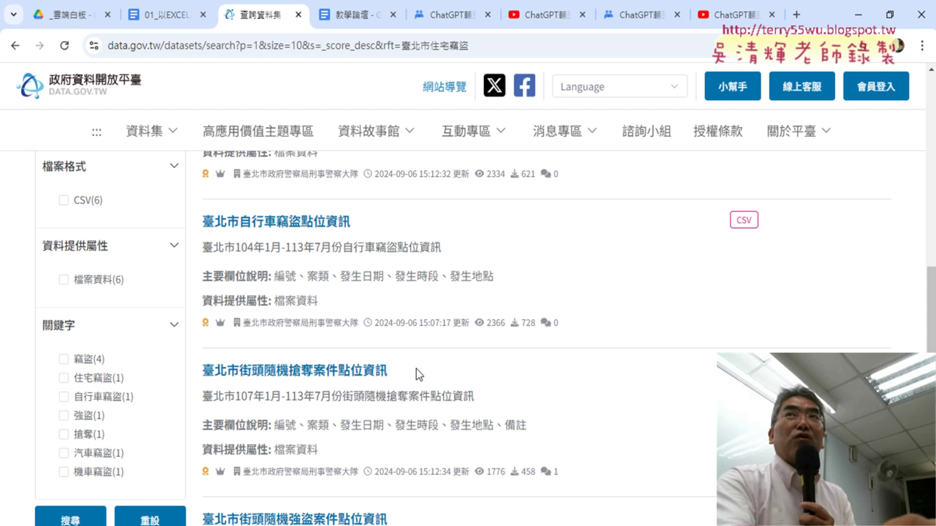
pyautogui.moveTo(199, 369); pyautogui.dragTo(391, 369)
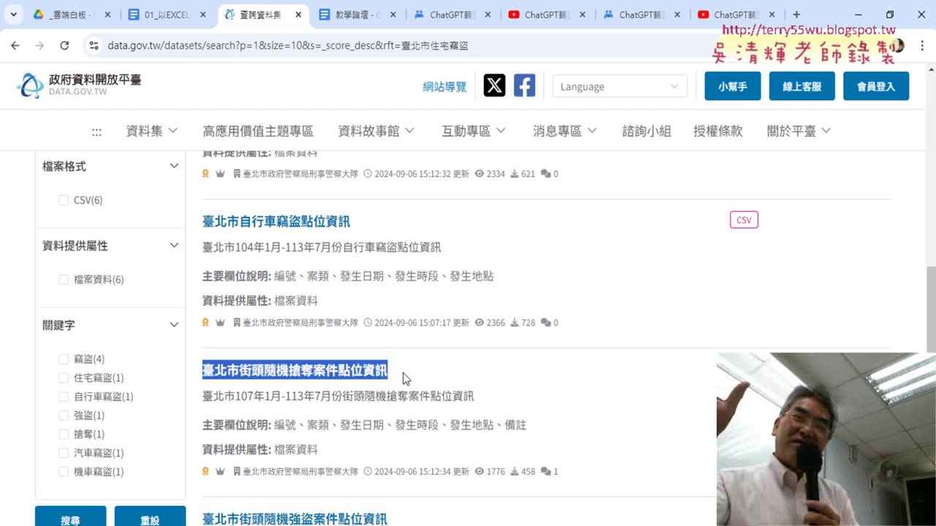
pyautogui.scroll(-2, 712, 323)
pyautogui.scroll(-1, 709, 322)
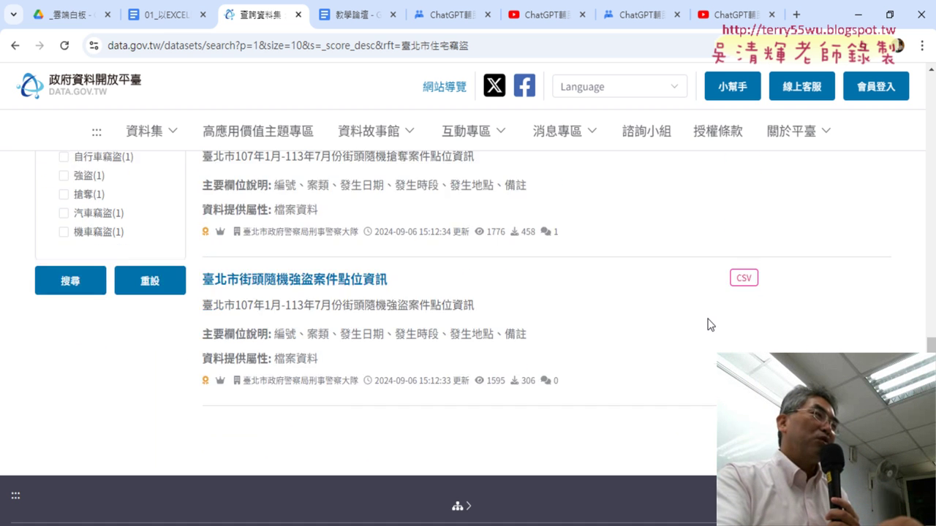
pyautogui.scroll(-1, 706, 318)
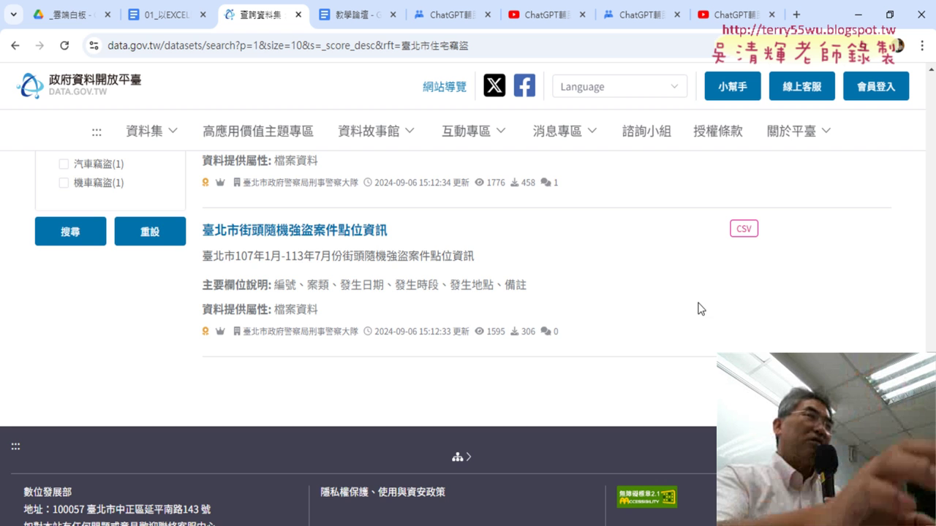
pyautogui.scroll(5, 665, 311)
pyautogui.scroll(5, 665, 310)
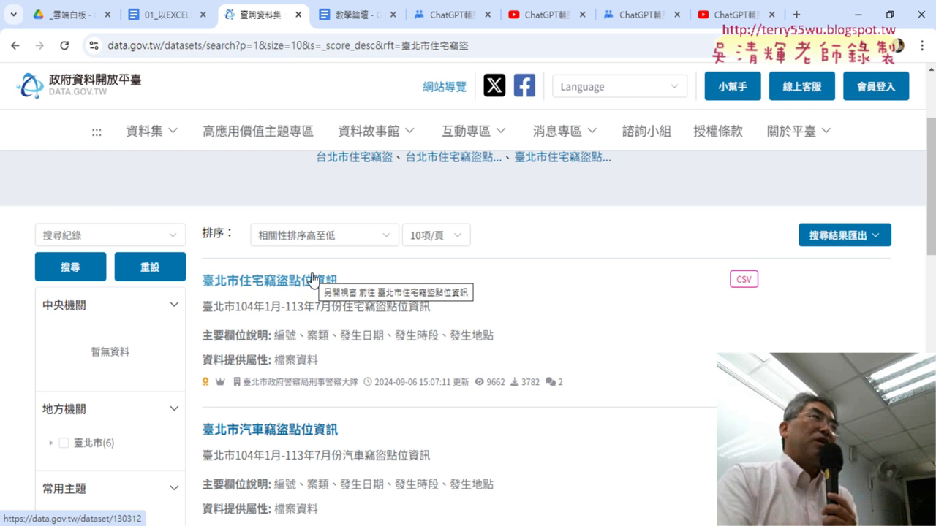
# Review the 臺北市住宅竊盜點位資訊 fields (發生日期, 發生時段, 發生地點), then download the CSV and open it in Excel.
pyautogui.click(309, 284)
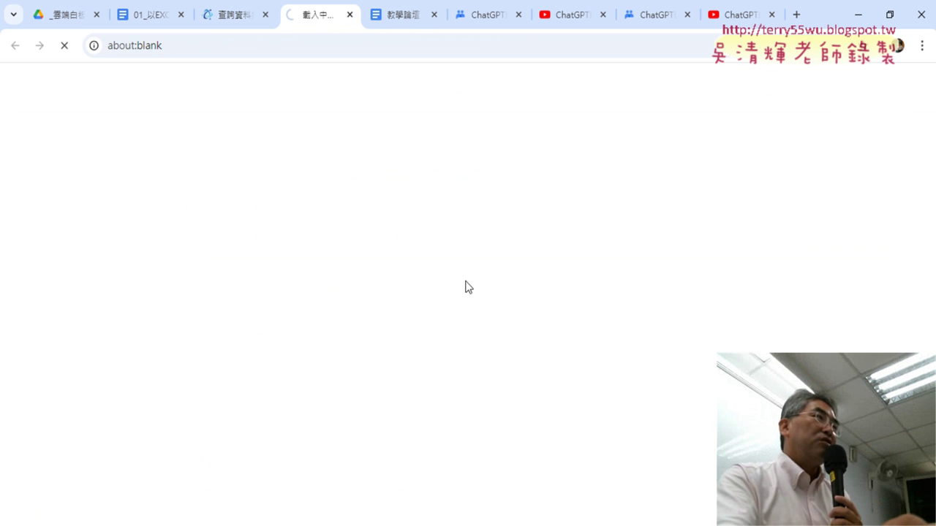
pyautogui.scroll(-3, 667, 276)
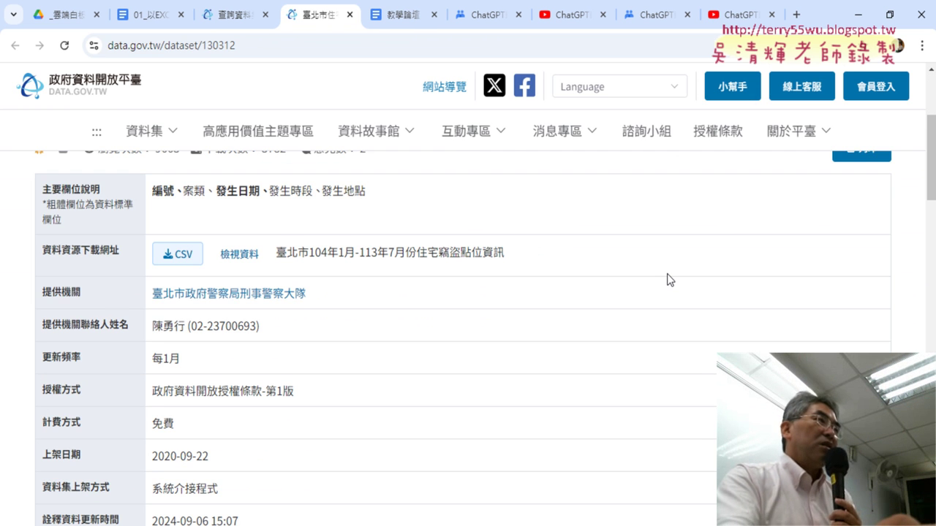
pyautogui.scroll(1, 667, 279)
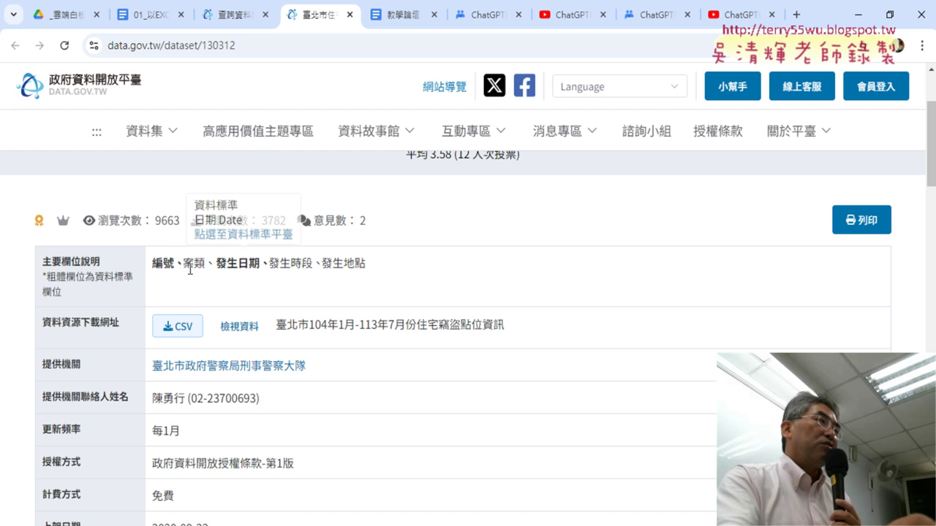
pyautogui.moveTo(164, 264)
pyautogui.moveTo(153, 265); pyautogui.dragTo(366, 263)
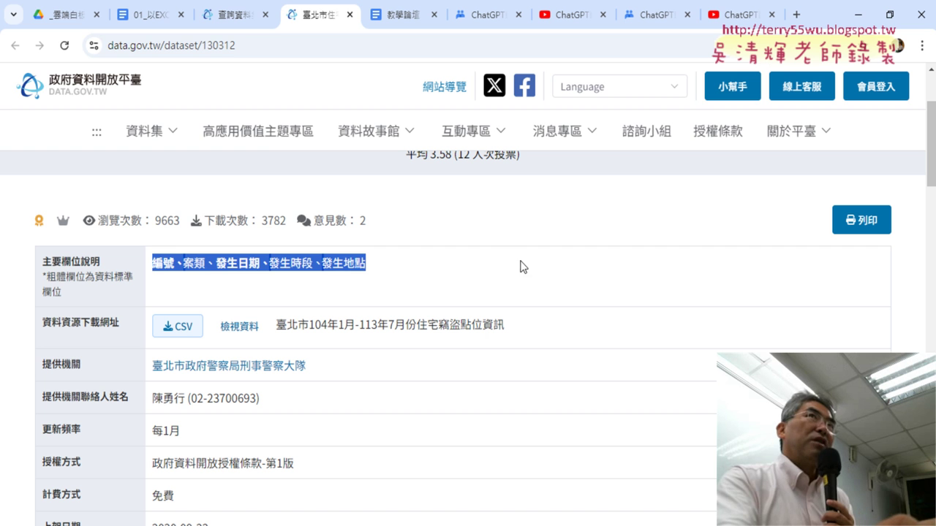
pyautogui.click(180, 272)
pyautogui.moveTo(237, 263)
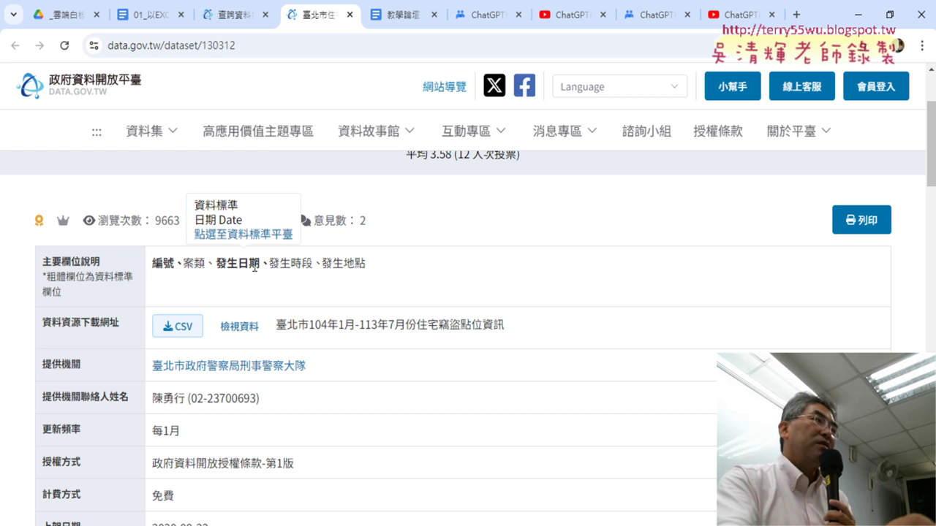
pyautogui.moveTo(262, 264); pyautogui.dragTo(226, 263)
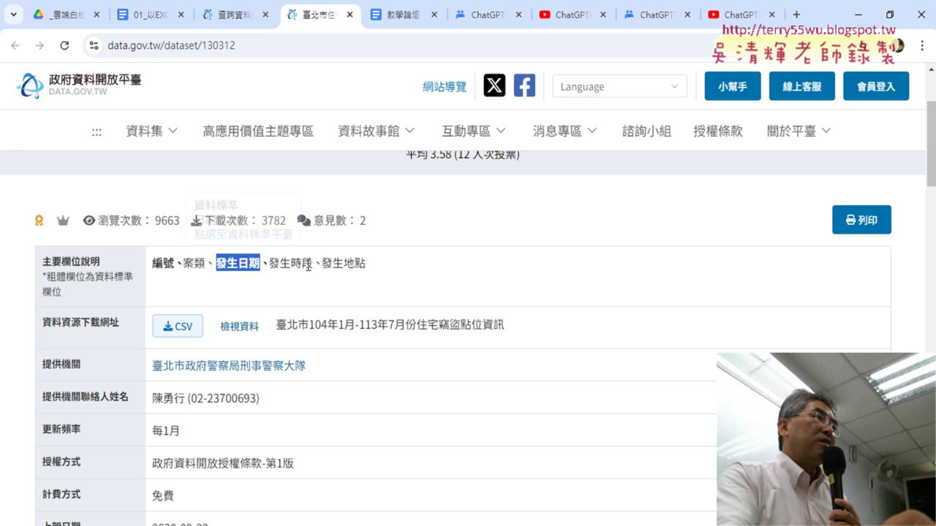
pyautogui.moveTo(313, 265); pyautogui.dragTo(279, 267)
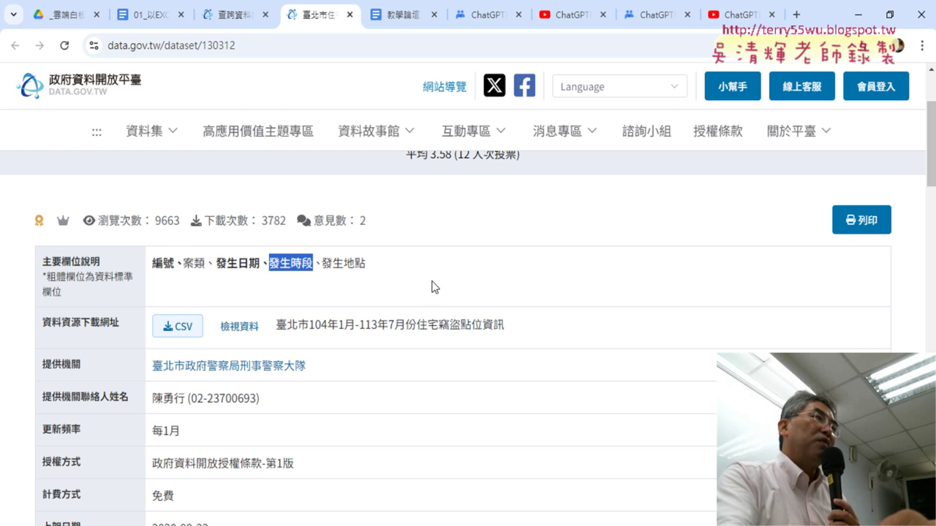
pyautogui.moveTo(368, 268); pyautogui.dragTo(322, 266)
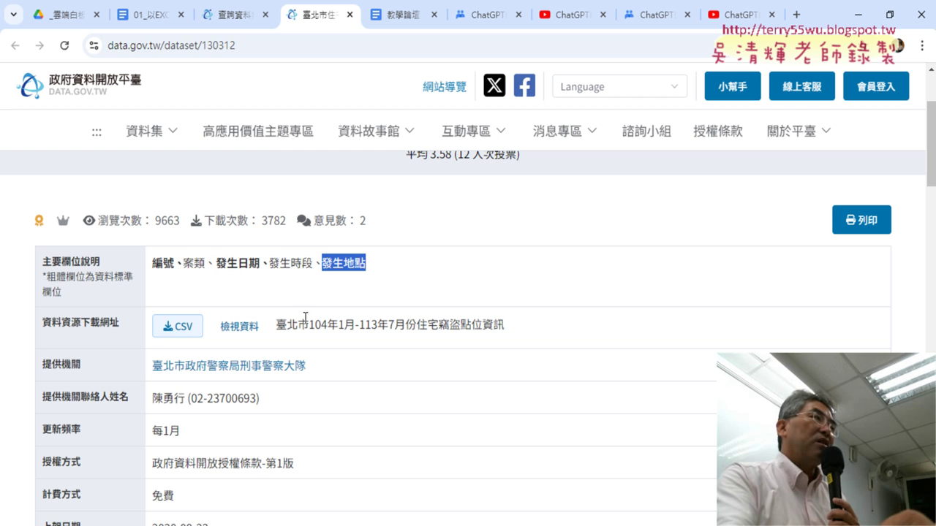
pyautogui.click(168, 331)
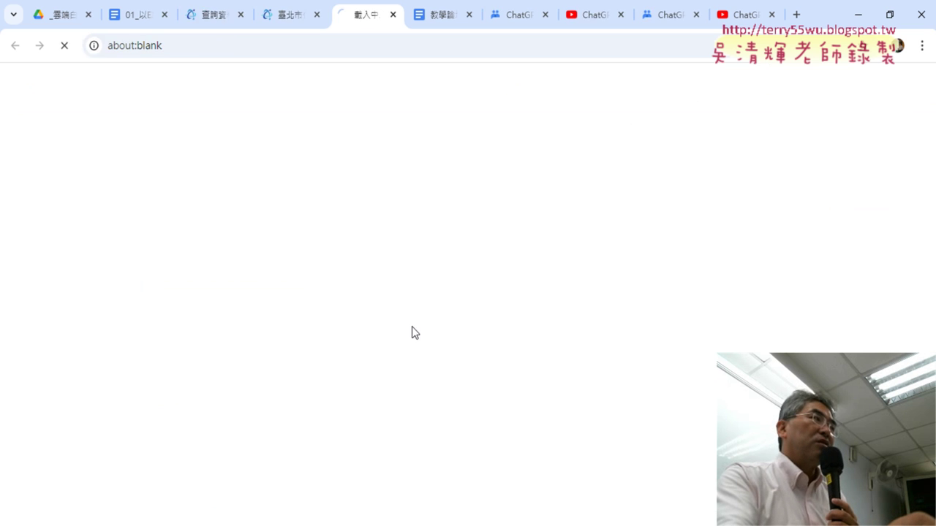
pyautogui.moveTo(760, 82)
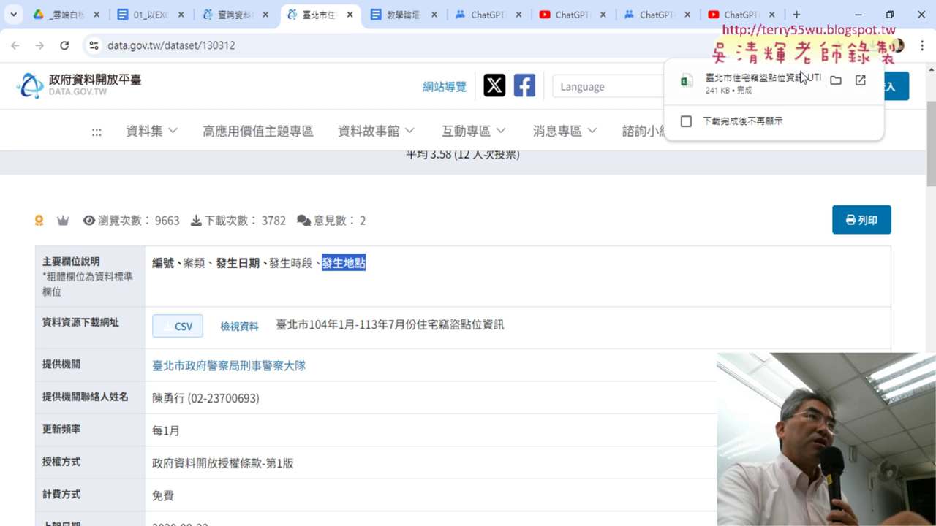
pyautogui.click(748, 87)
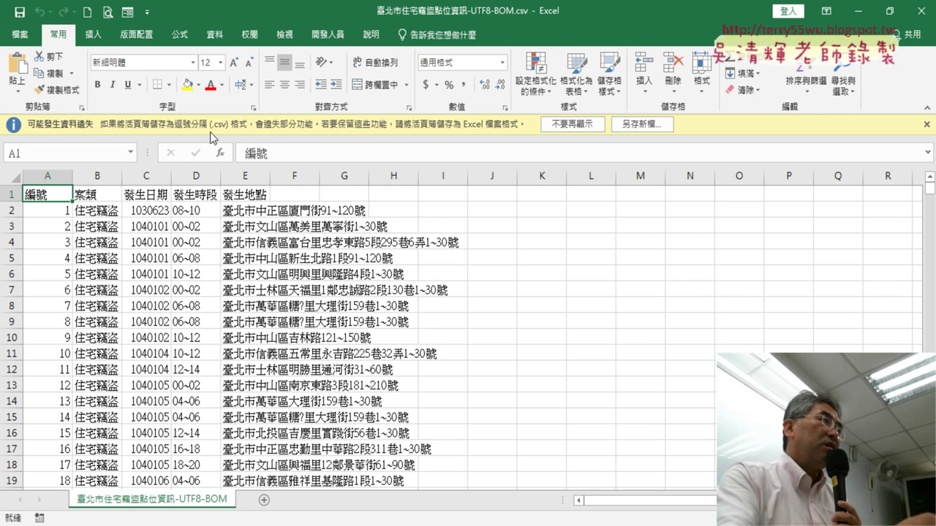
# Start Save As and set the file type to Excel 啟用巨集的活頁簿 (*.xlsm).
pyautogui.click(20, 35)
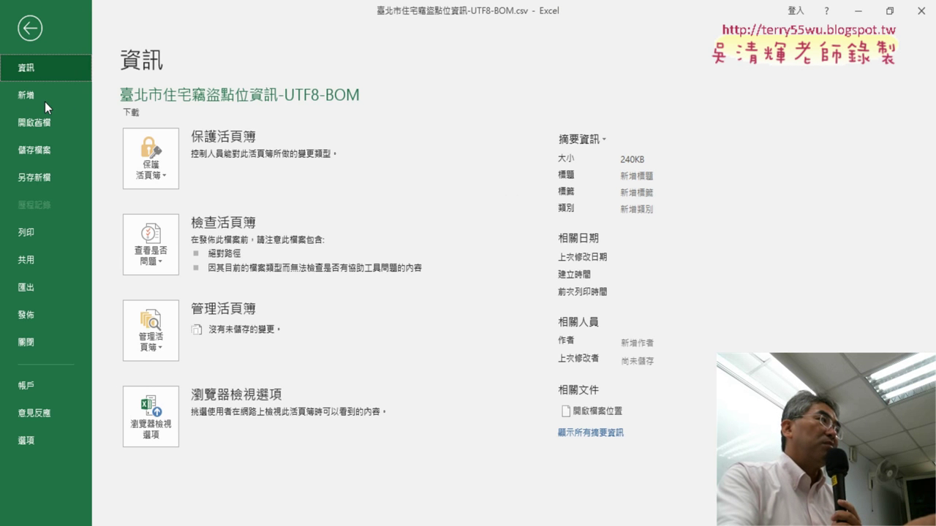
pyautogui.click(46, 180)
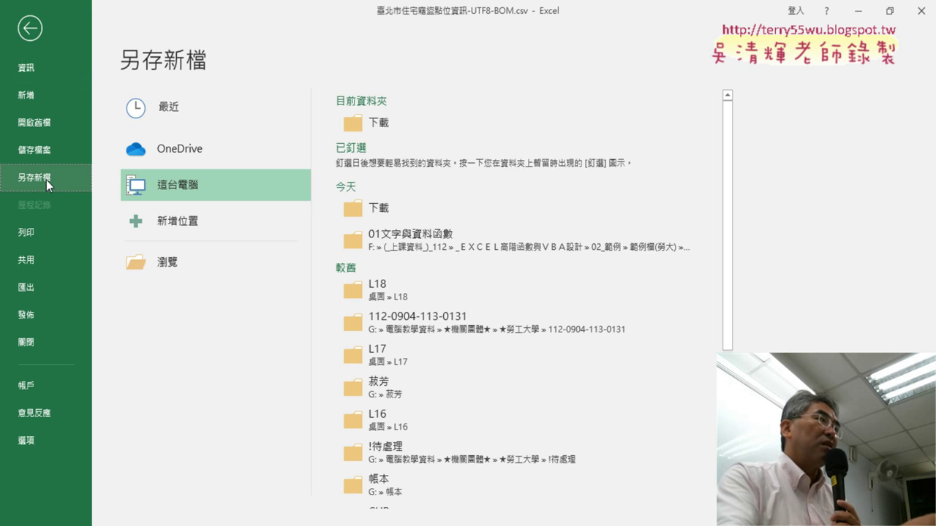
pyautogui.click(205, 262)
pyautogui.click(250, 267)
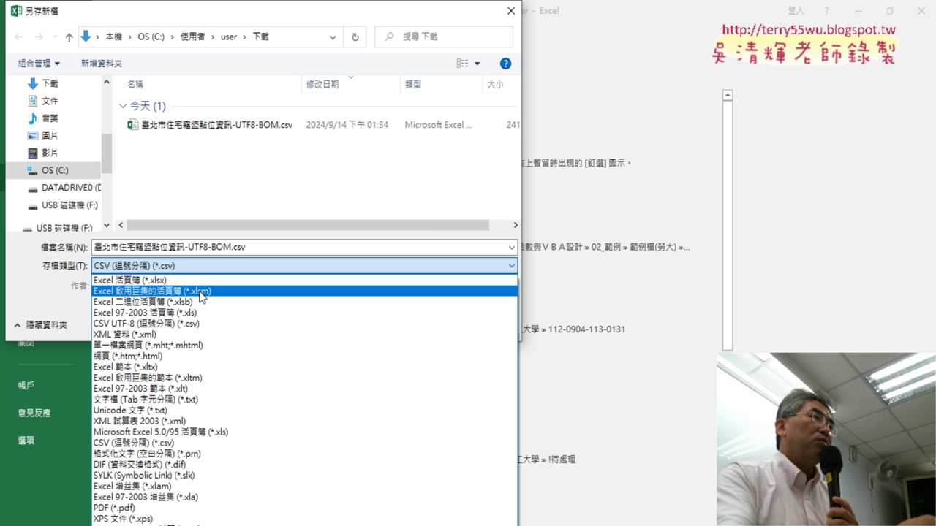
pyautogui.click(203, 291)
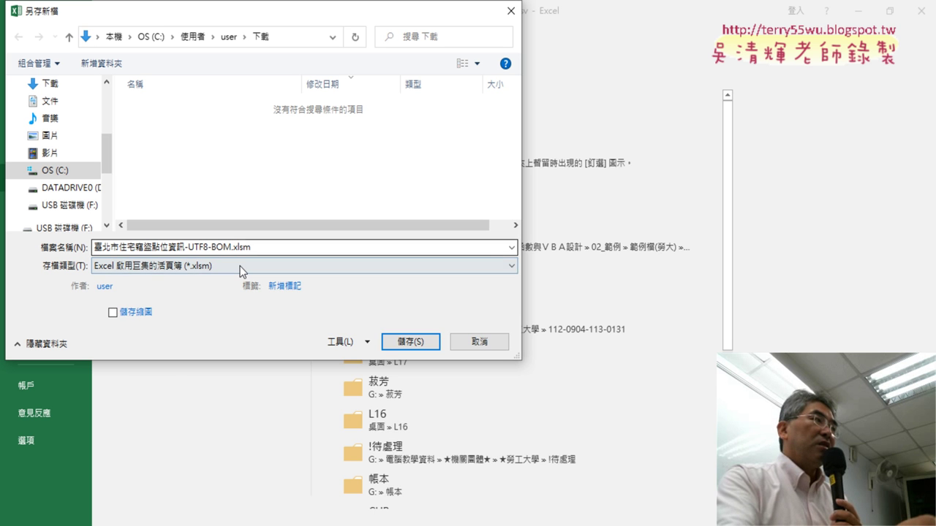
pyautogui.click(242, 268)
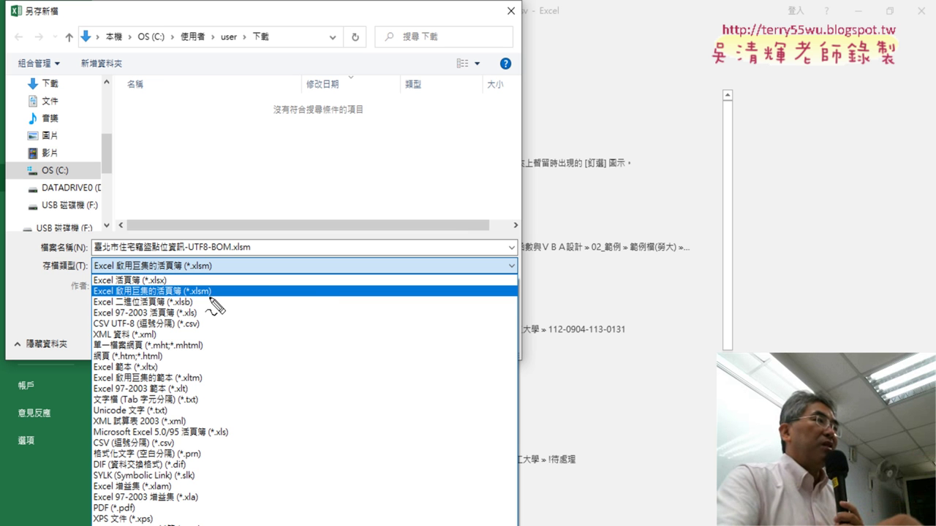
pyautogui.moveTo(211, 298); pyautogui.dragTo(231, 297)
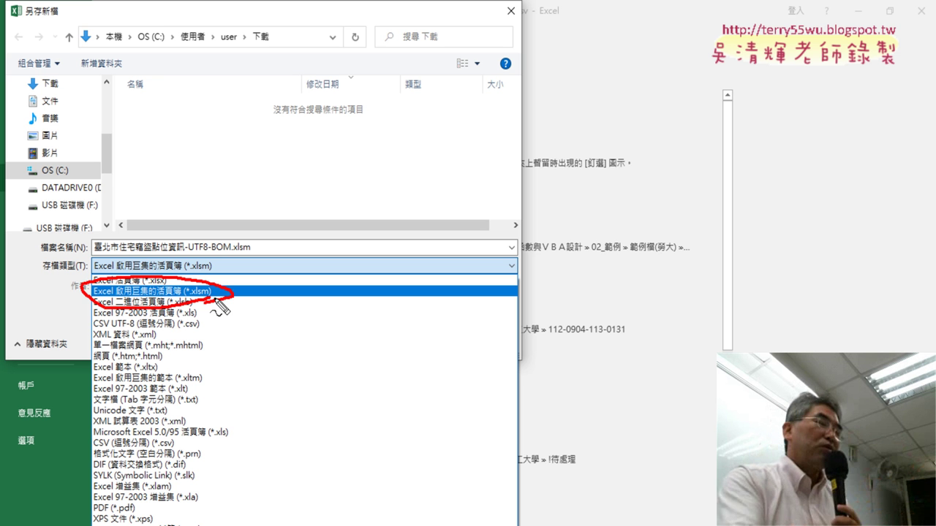
pyautogui.press('Escape')
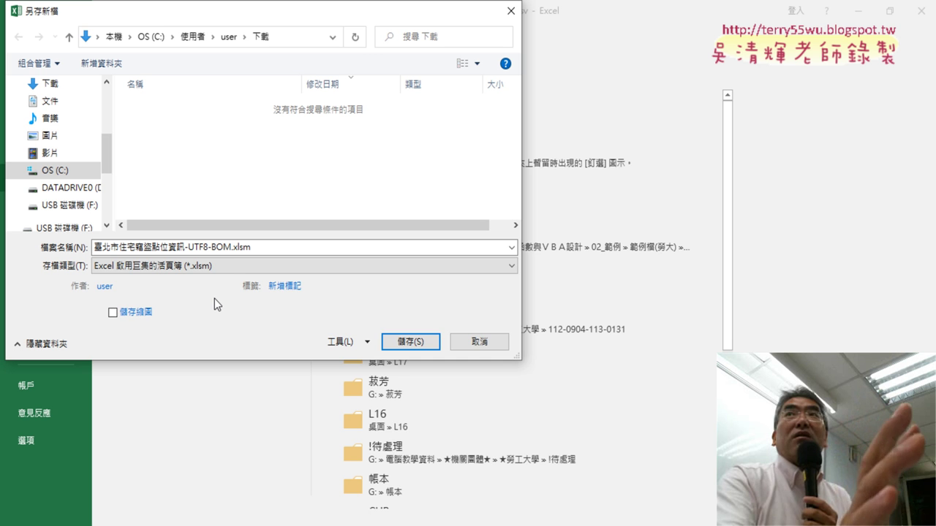
pyautogui.click(226, 262)
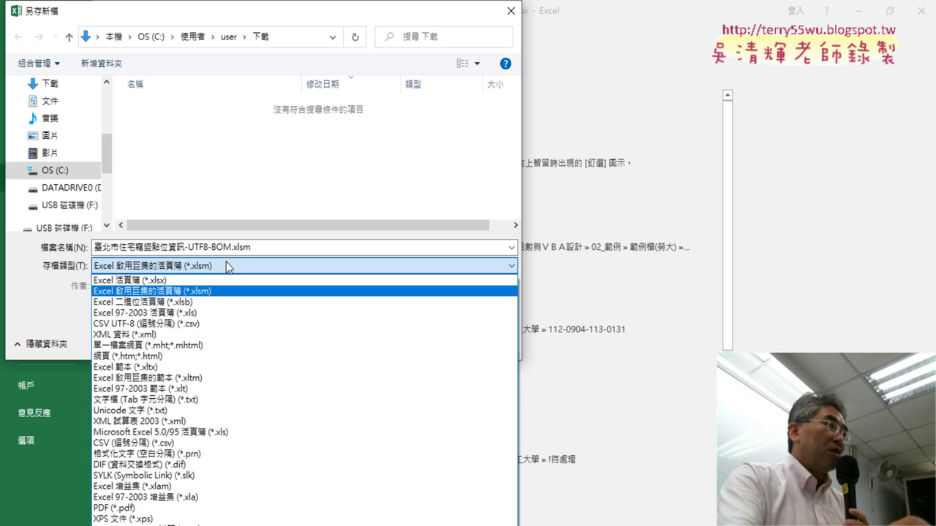
pyautogui.click(226, 261)
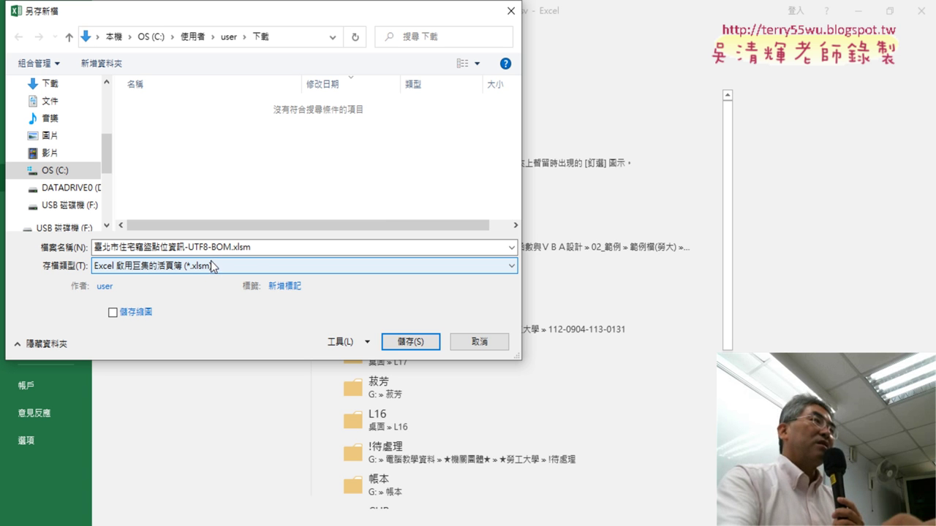
pyautogui.click(251, 266)
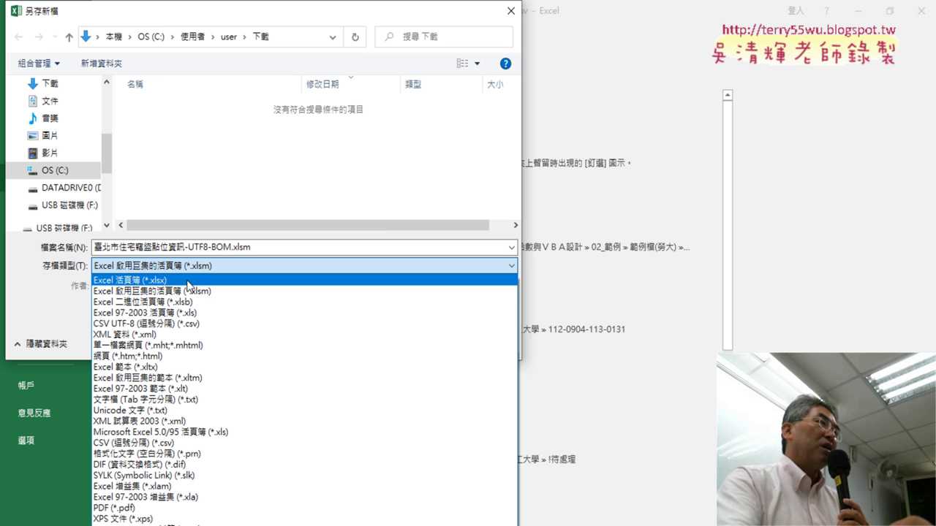
pyautogui.click(191, 291)
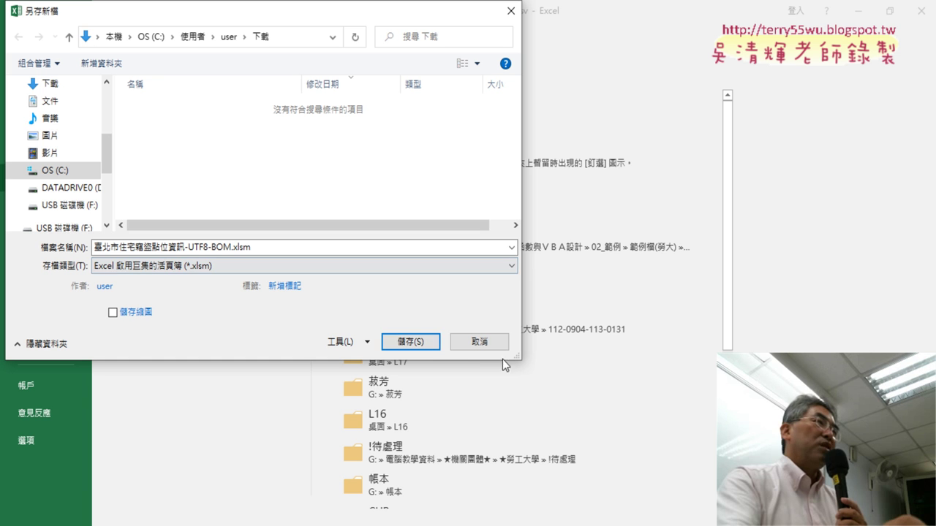
# Save it on the Desktop as 臺北市住宅竊盜點位資訊-UTF8-BOM.xlsm.
pyautogui.moveTo(106, 148); pyautogui.dragTo(105, 100)
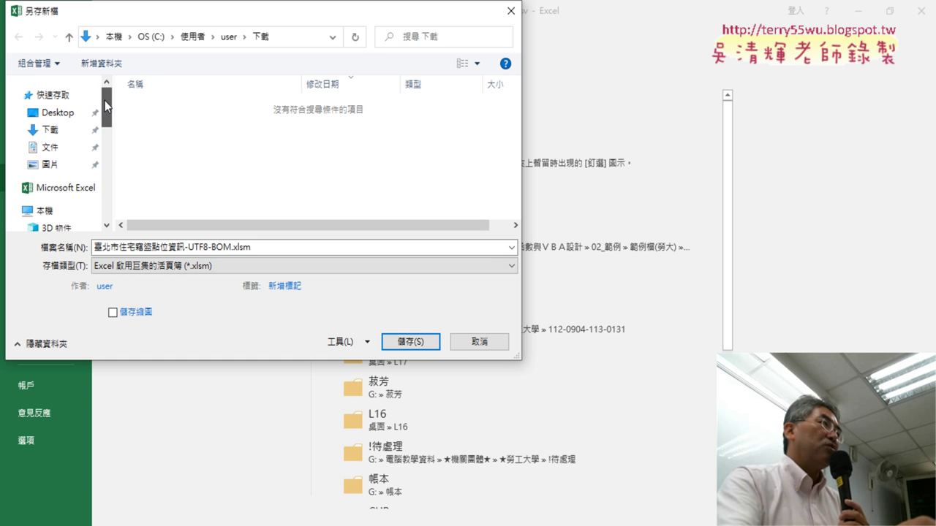
pyautogui.scroll(-1, 63, 223)
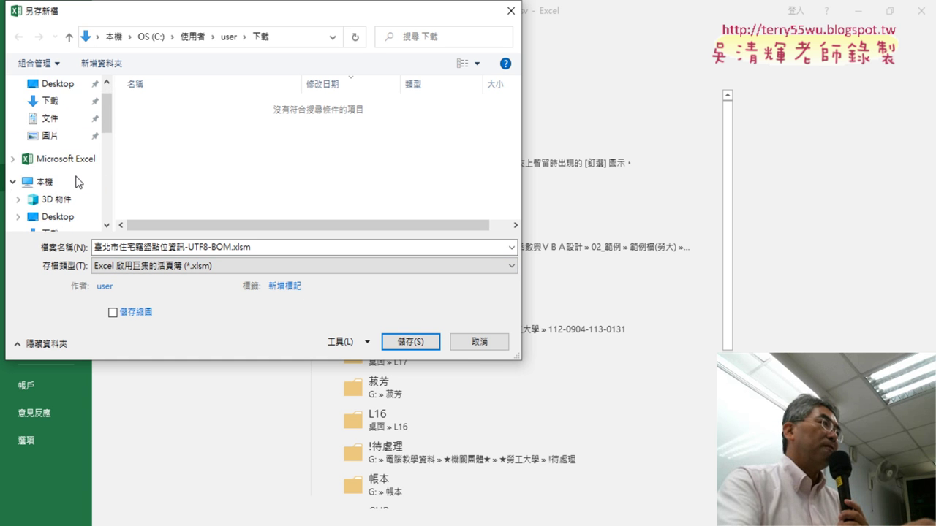
pyautogui.click(59, 84)
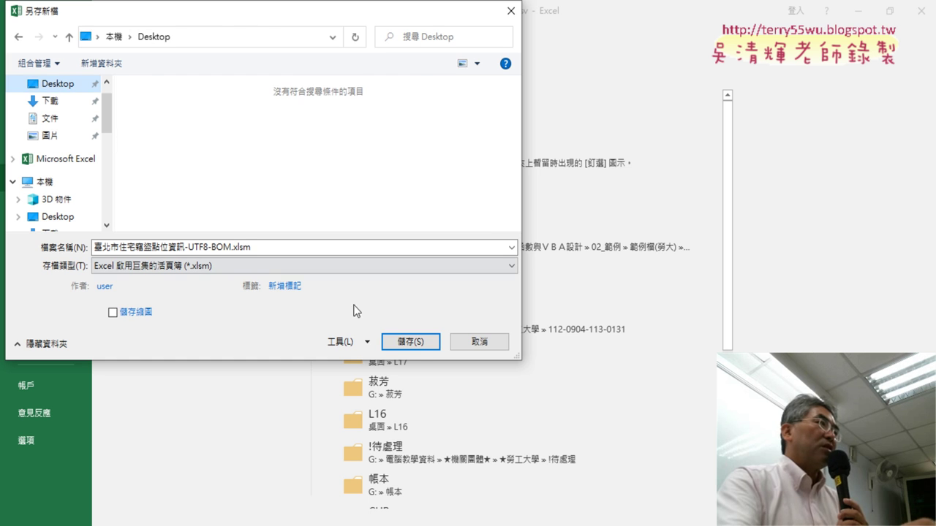
pyautogui.click(413, 342)
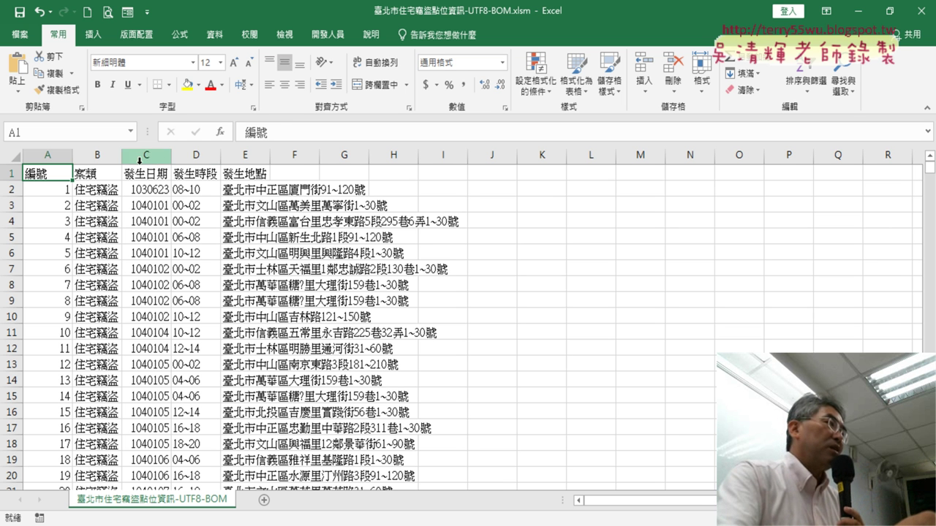
# Select the 發生時段 column, then switch to the dataset page in Chrome for reference.
pyautogui.click(202, 157)
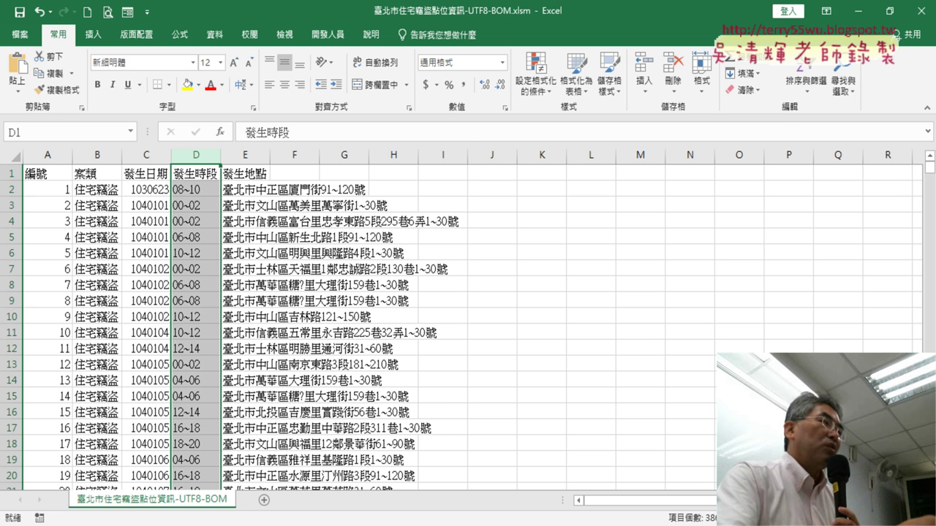
pyautogui.click(183, 475)
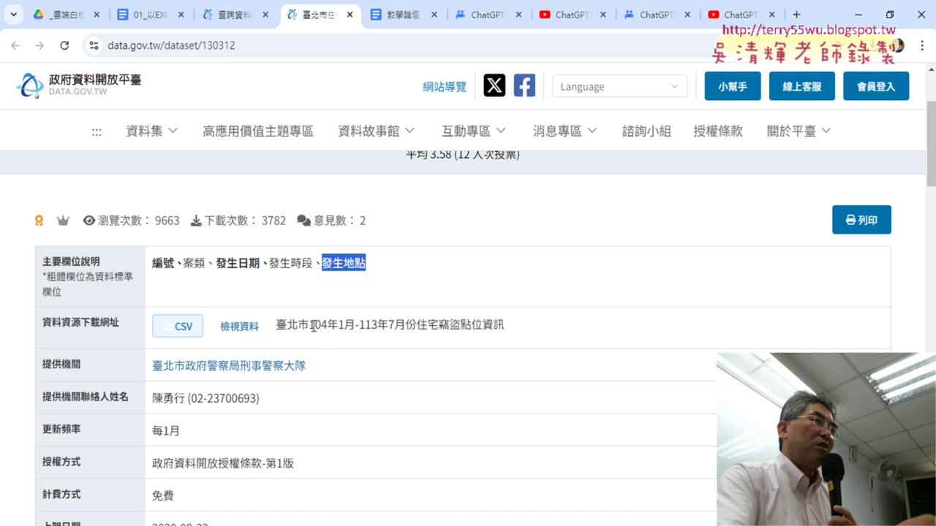
# Highlight the dataset's covered date range on data.gov.tw, then return to the Excel workbook.
pyautogui.moveTo(313, 326)
pyautogui.mouseDown()
pyautogui.moveTo(408, 329)
pyautogui.moveTo(383, 328)
pyautogui.mouseUp()
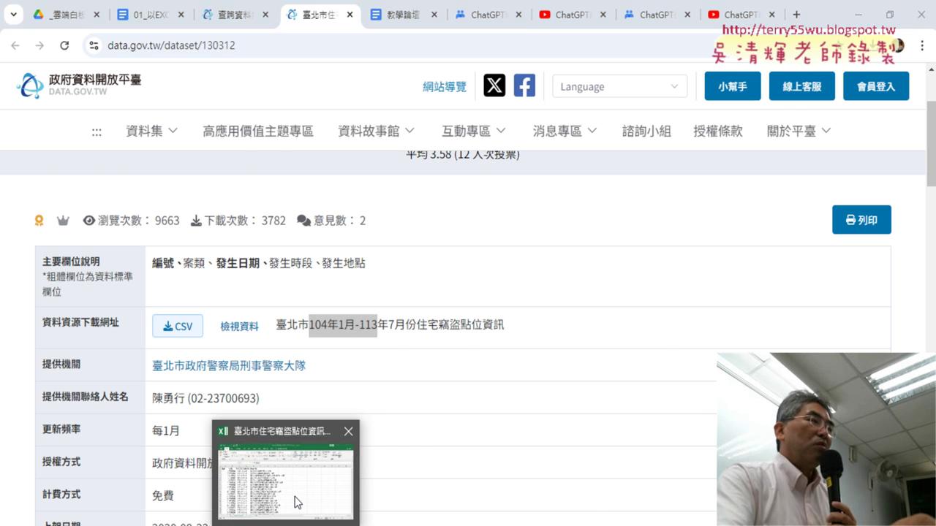
pyautogui.click(303, 476)
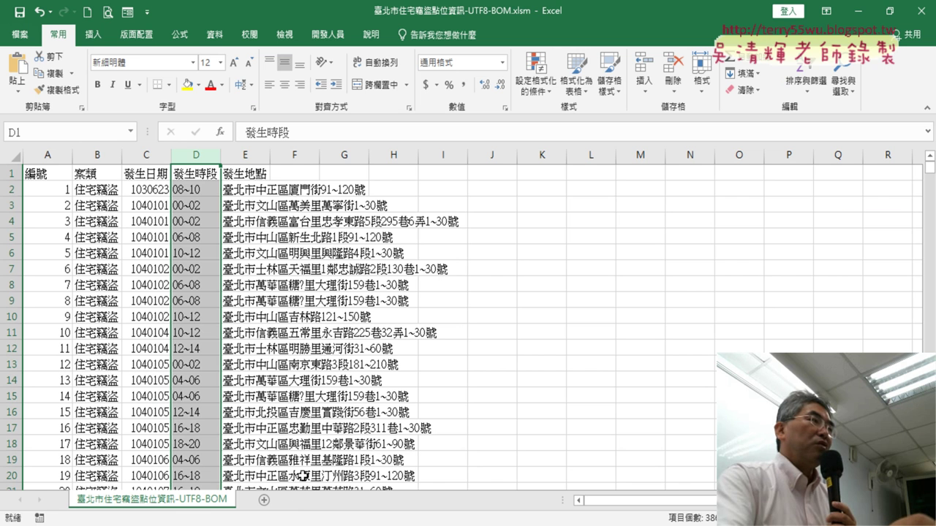
# Insert a blank column at D, shifting 發生時段 to column E.
pyautogui.rightClick(195, 155)
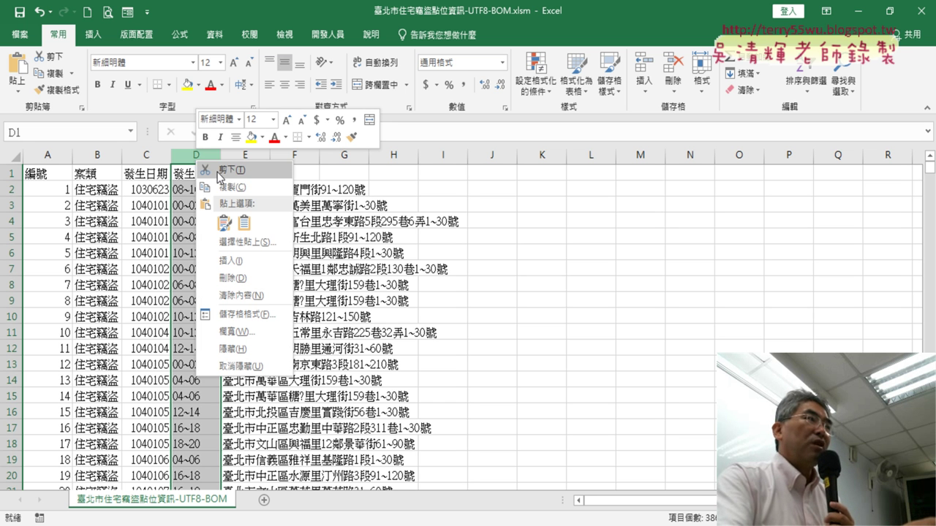
pyautogui.click(237, 262)
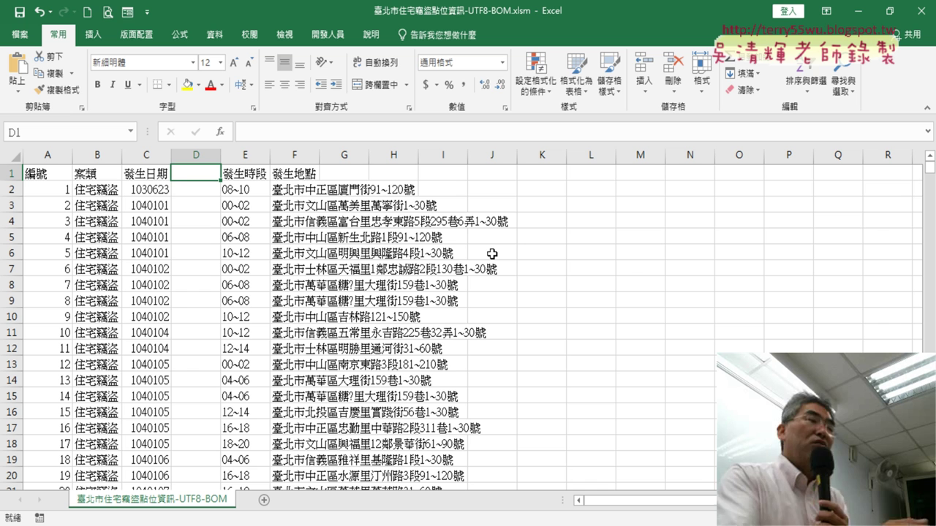
# Enter 年 in D1 using Bopomofo input ㄋㄧㄢˊ.
pyautogui.write('n')
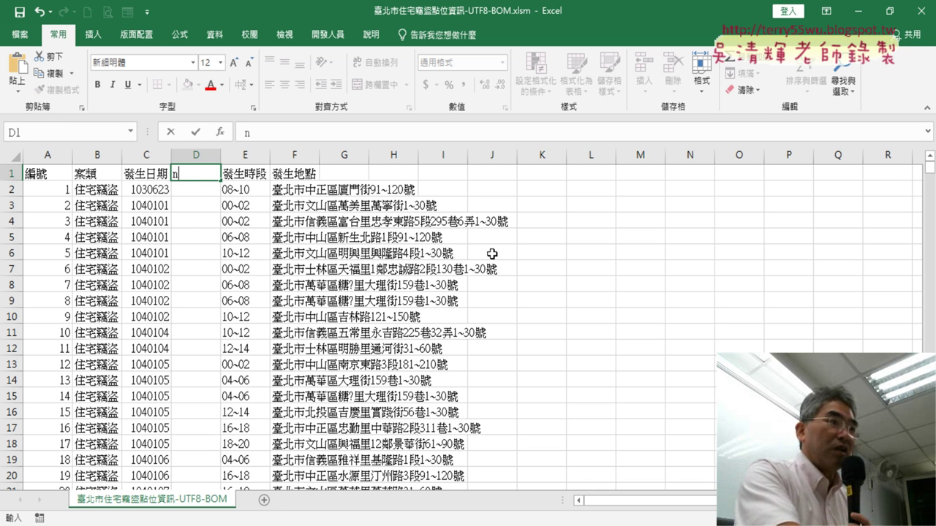
pyautogui.press('BackSpace')
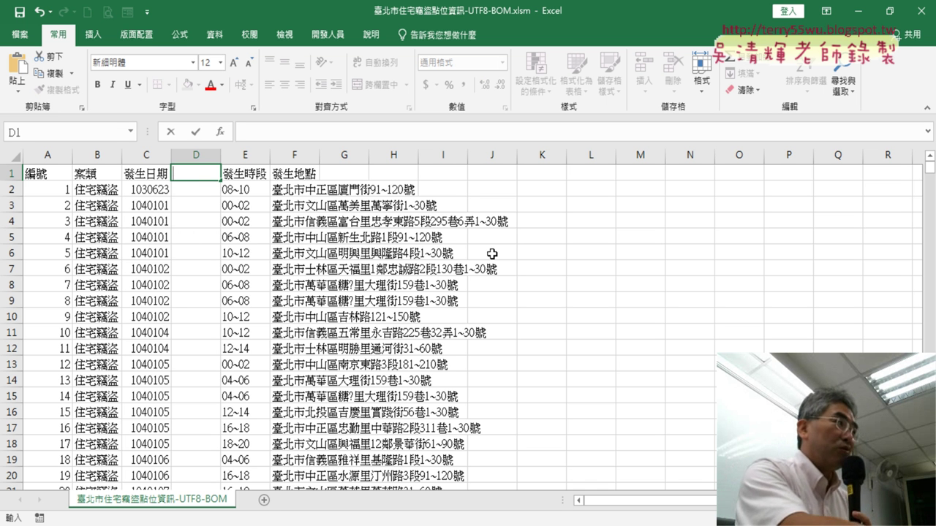
pyautogui.write('ㄋㄧㄢˊ')
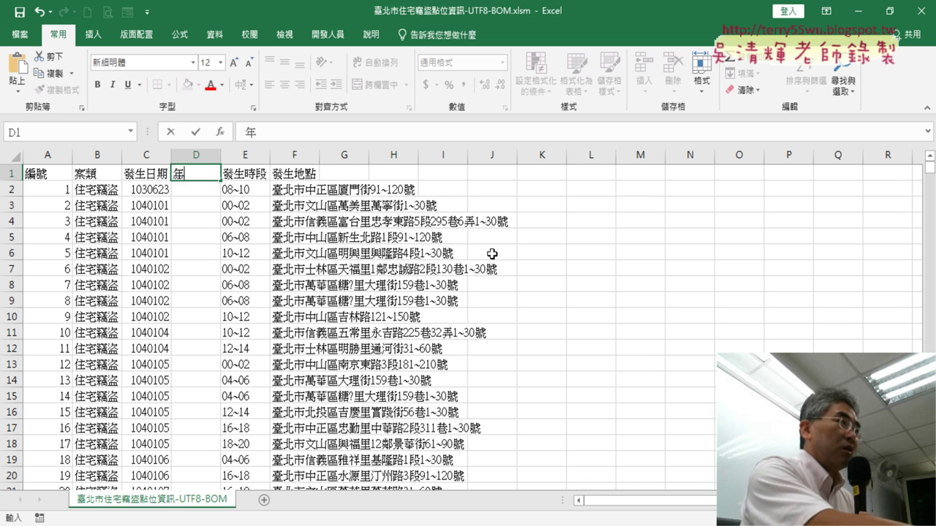
pyautogui.press('Return')
pyautogui.press('Return')
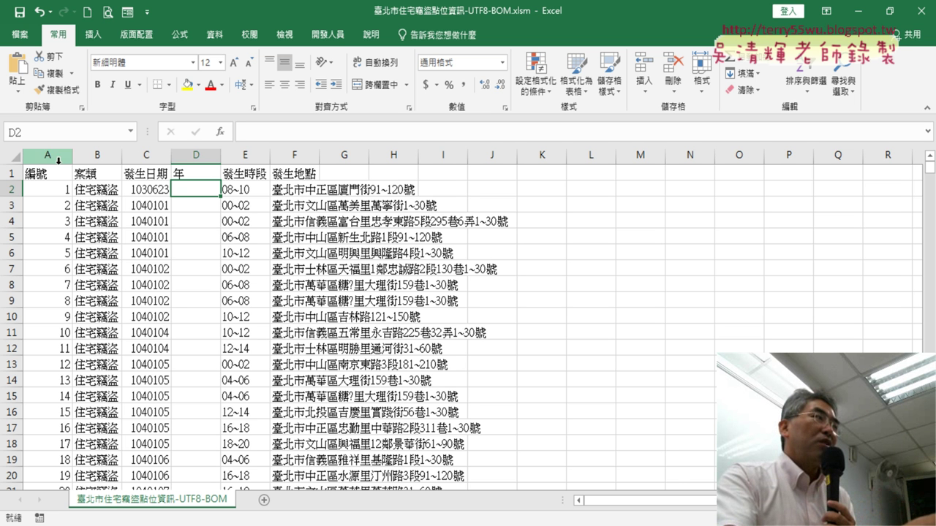
# AutoFit columns A–F so the full 發生地點 addresses are visible.
pyautogui.moveTo(49, 155)
pyautogui.mouseDown()
pyautogui.moveTo(187, 164)
pyautogui.moveTo(296, 157)
pyautogui.mouseUp()
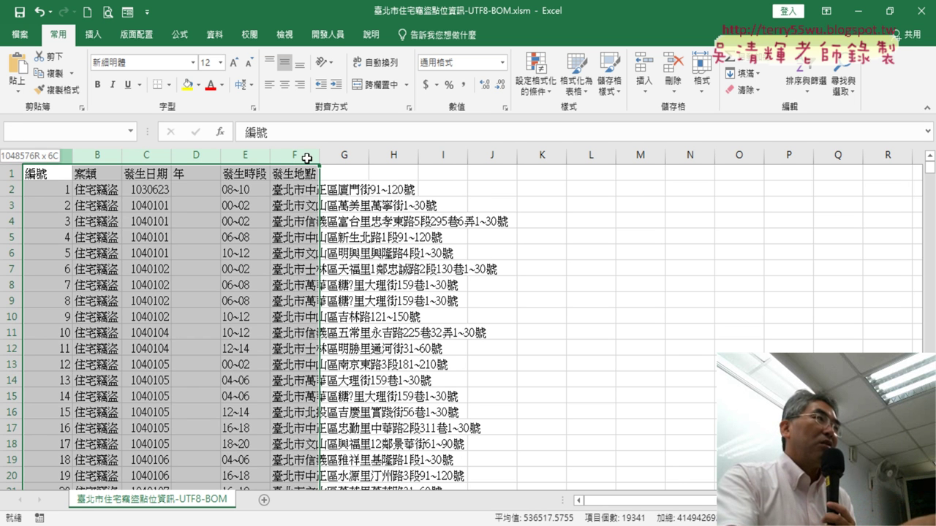
pyautogui.doubleClick(72, 155)
pyautogui.click(38, 173)
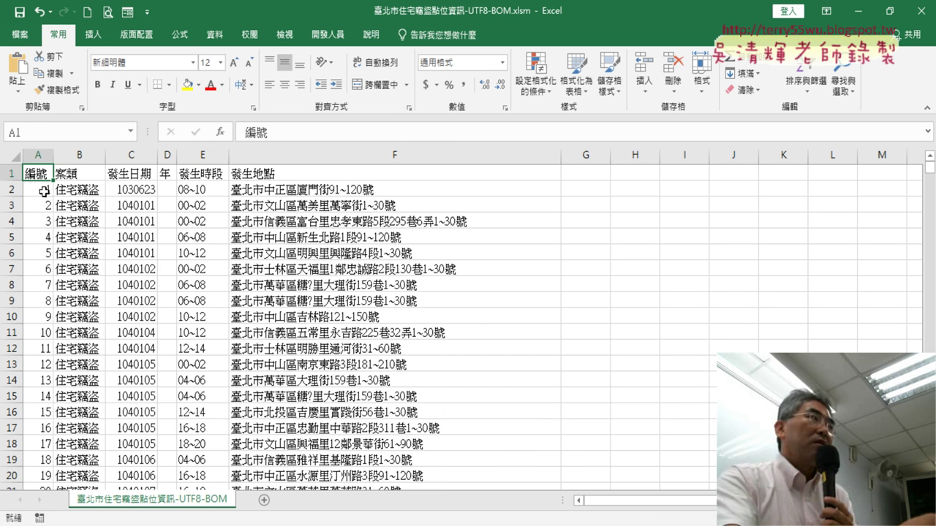
pyautogui.moveTo(44, 191); pyautogui.dragTo(38, 303)
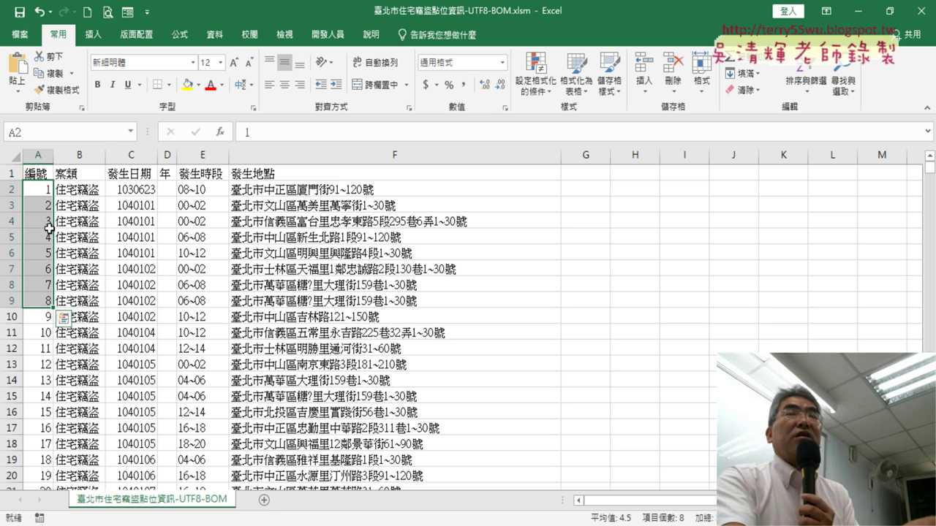
pyautogui.moveTo(41, 173); pyautogui.dragTo(70, 172)
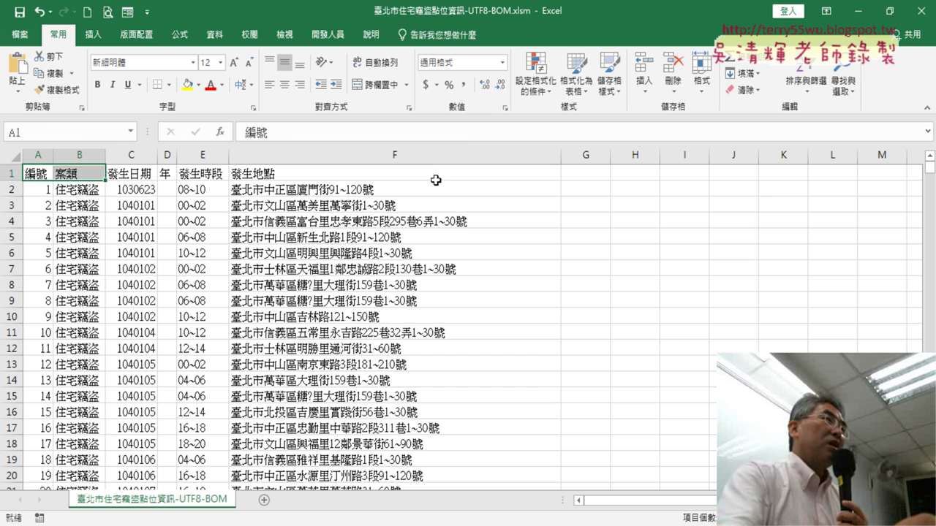
pyautogui.moveTo(437, 173); pyautogui.dragTo(437, 192)
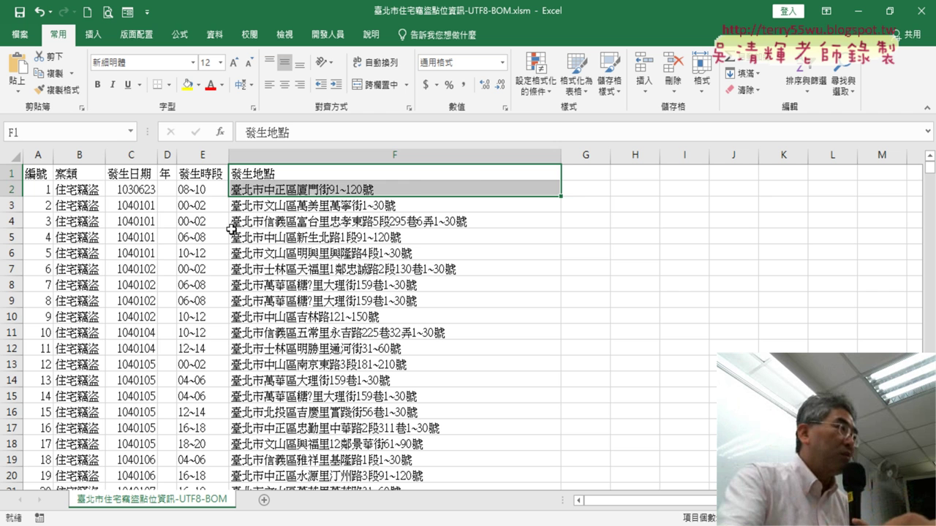
# Merge the repeated 1040101 dates in C3:C6, keeping only the top value.
pyautogui.moveTo(136, 207); pyautogui.dragTo(137, 253)
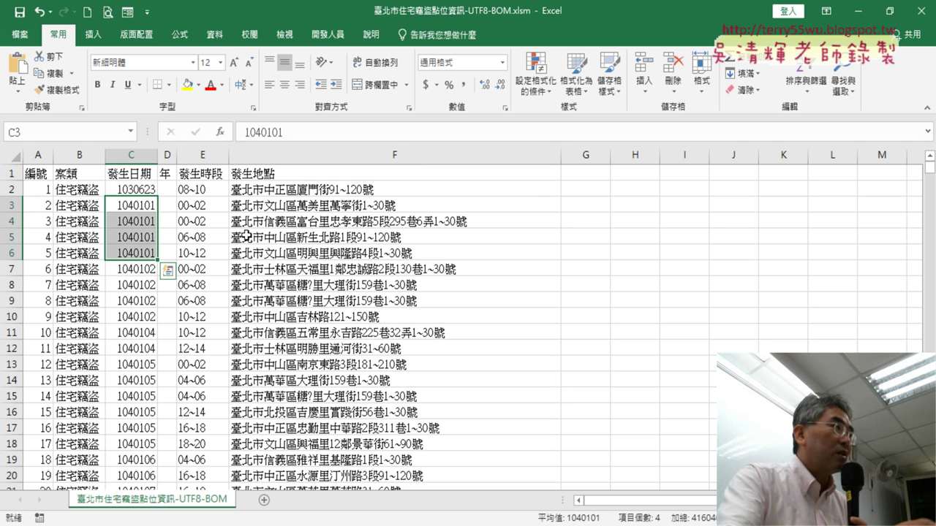
pyautogui.click(377, 84)
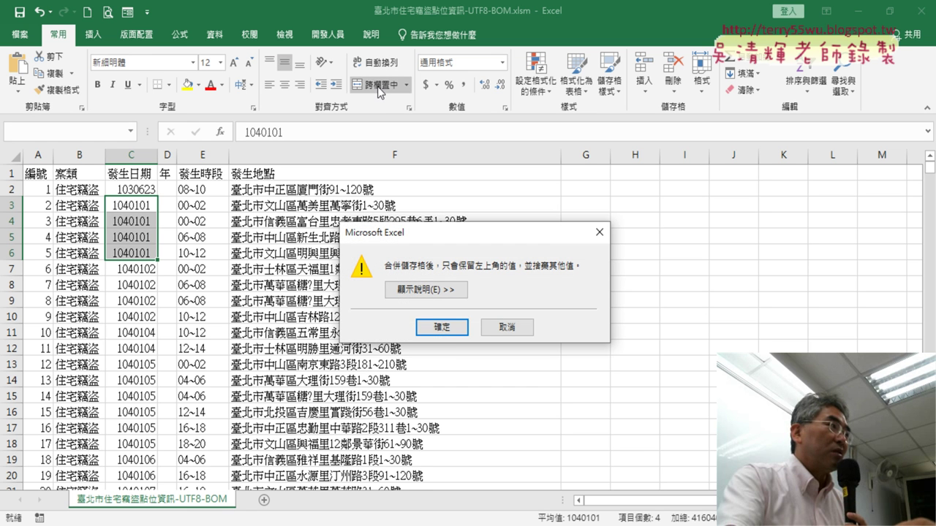
pyautogui.click(442, 328)
# Unmerge C3:C6, leaving 1040101 only in C3.
pyautogui.click(181, 237)
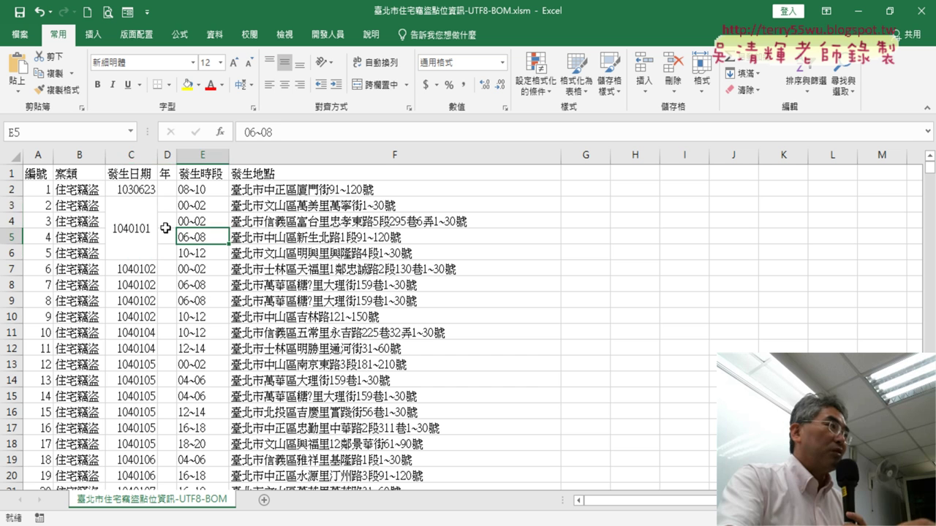
pyautogui.click(140, 236)
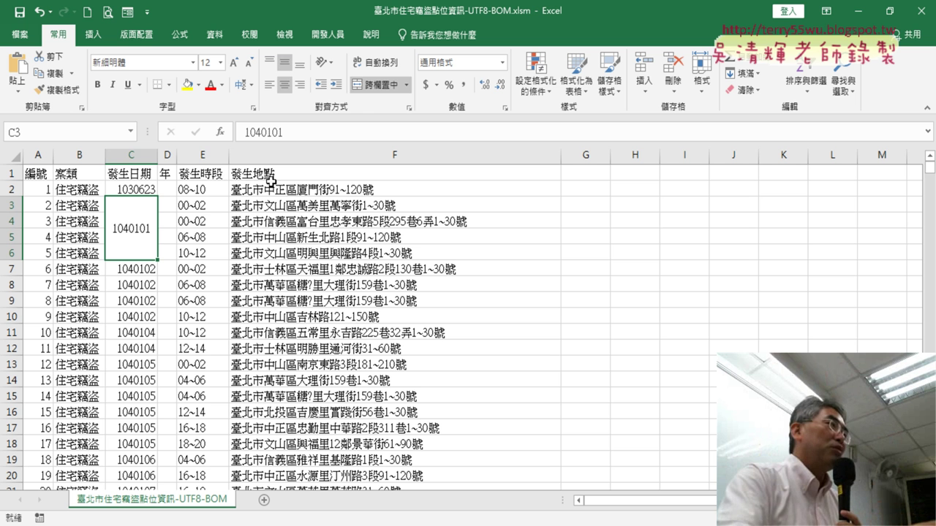
pyautogui.click(396, 86)
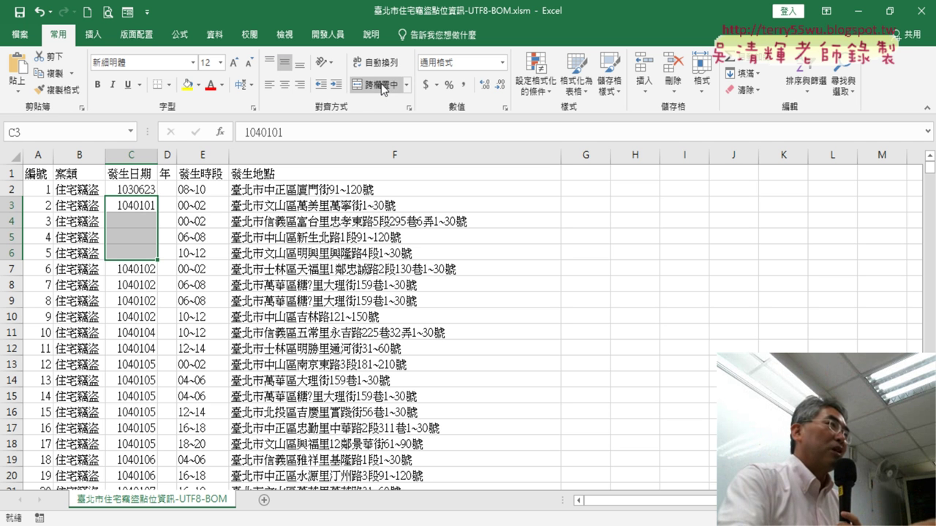
pyautogui.click(140, 209)
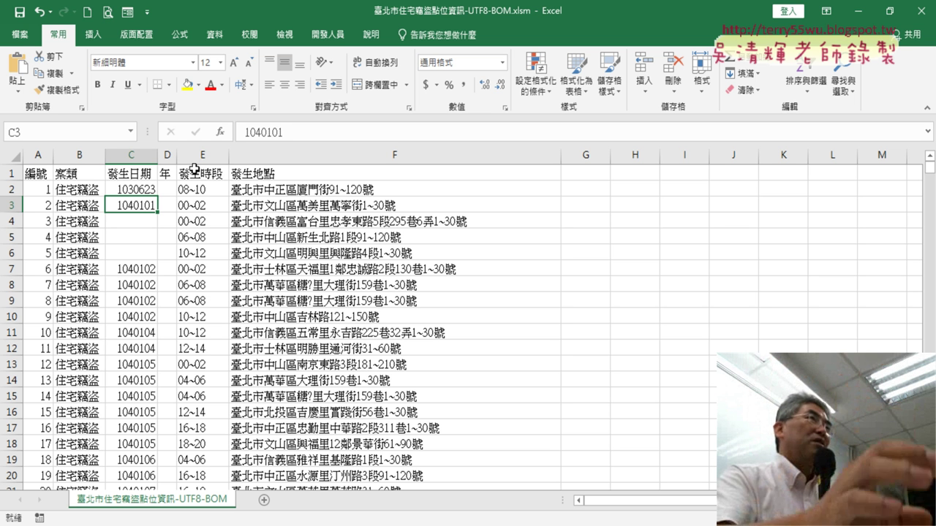
# Fill 1040101 down through C3:C6, then merge and center that range.
pyautogui.doubleClick(156, 213)
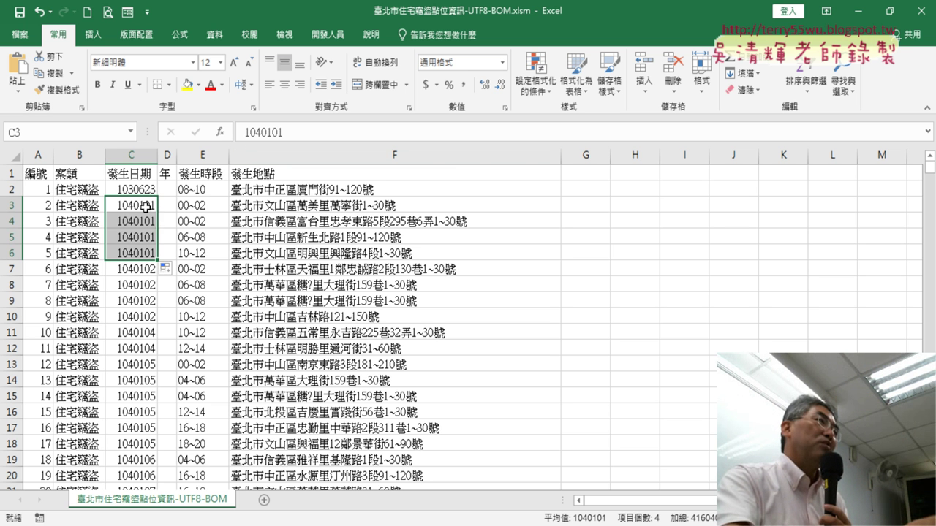
pyautogui.click(147, 207)
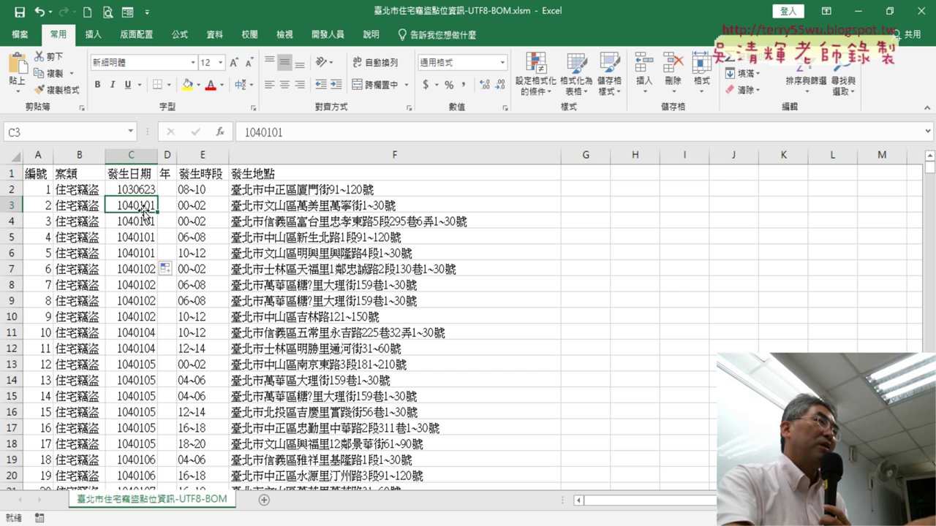
pyautogui.moveTo(145, 213); pyautogui.dragTo(139, 257)
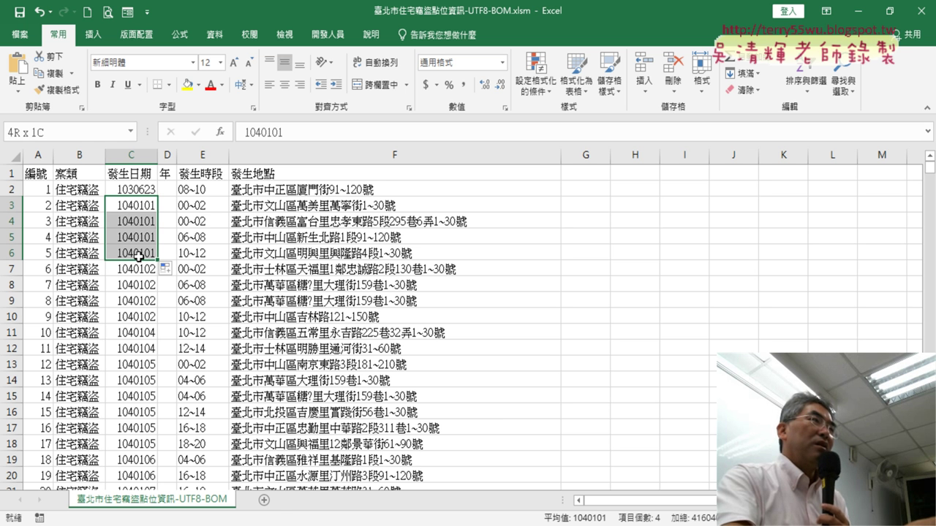
pyautogui.click(377, 85)
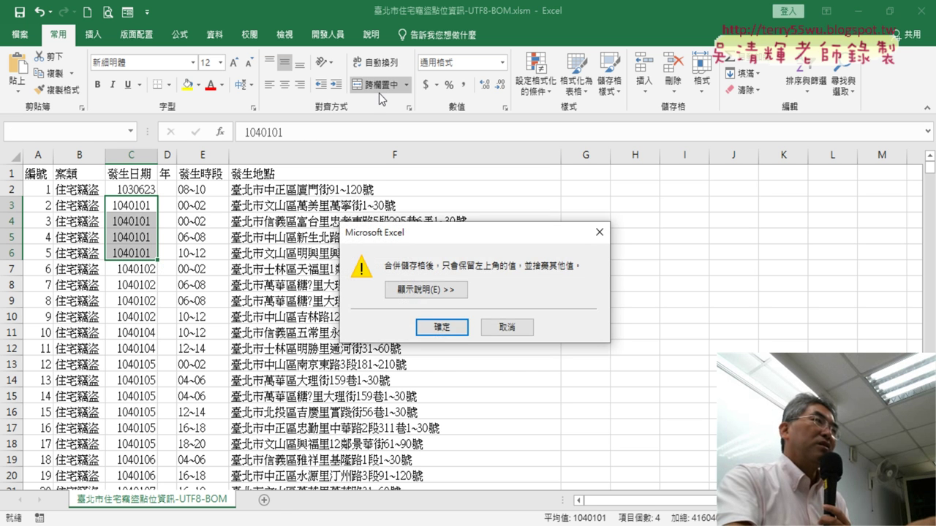
pyautogui.click(462, 334)
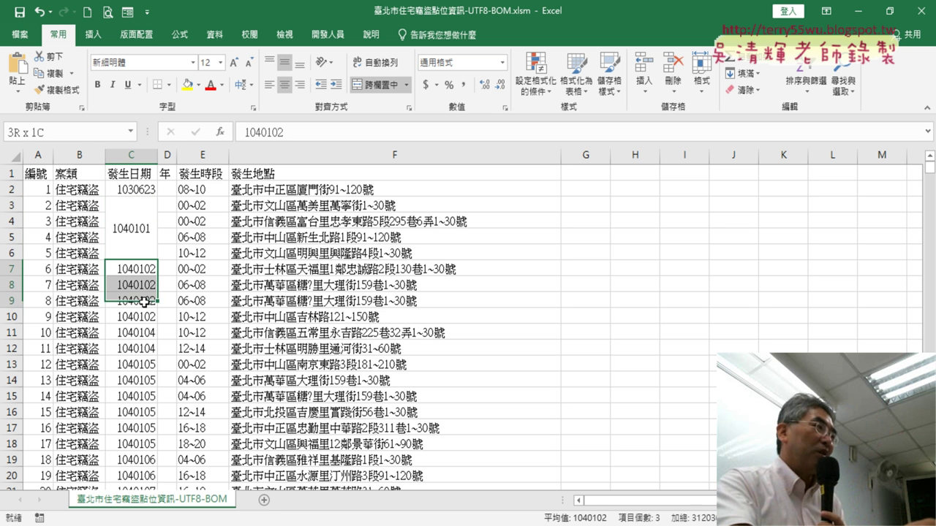
# Undo the C3:C6 merge so every cell keeps 1040101.
pyautogui.moveTo(156, 271); pyautogui.dragTo(150, 317)
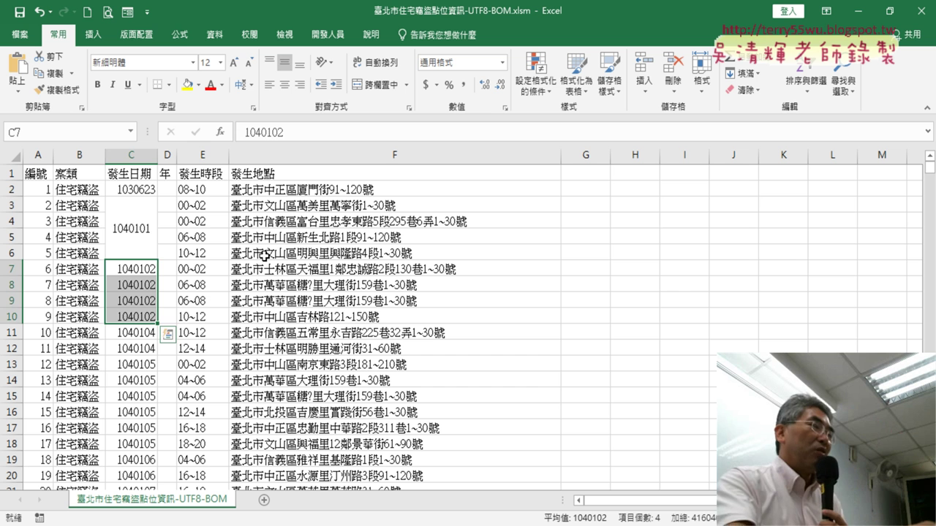
pyautogui.hotkey('ctrl', 'z')
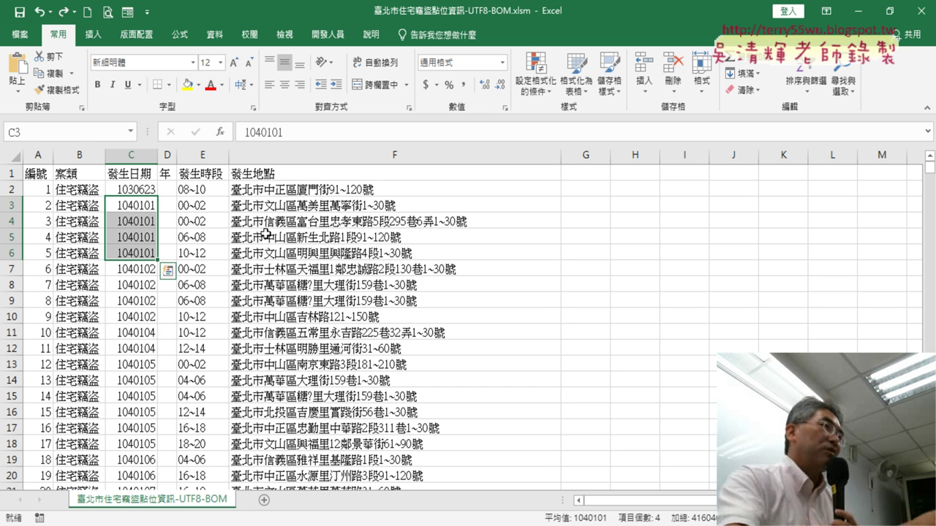
pyautogui.doubleClick(596, 172)
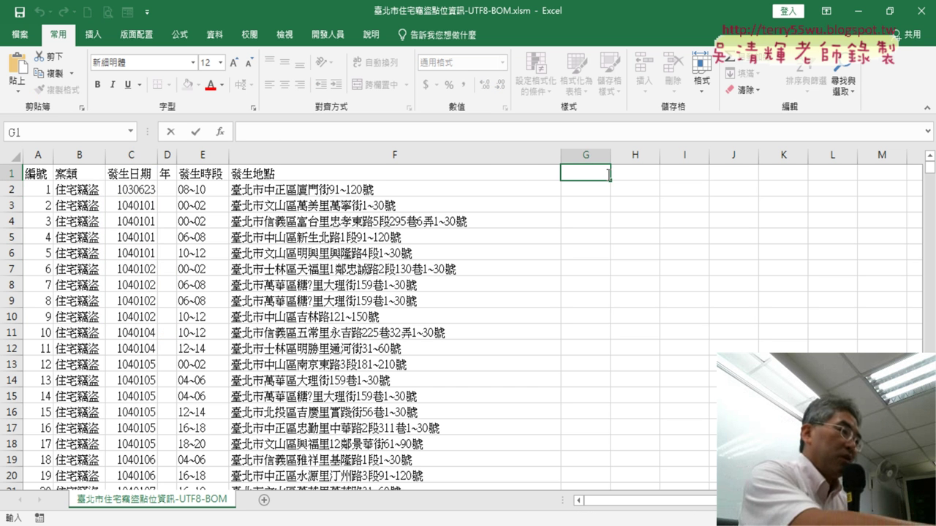
# Enter the headers 區 in G1 and 路街道 in H1.
pyautogui.write('區')
pyautogui.press('Tab')
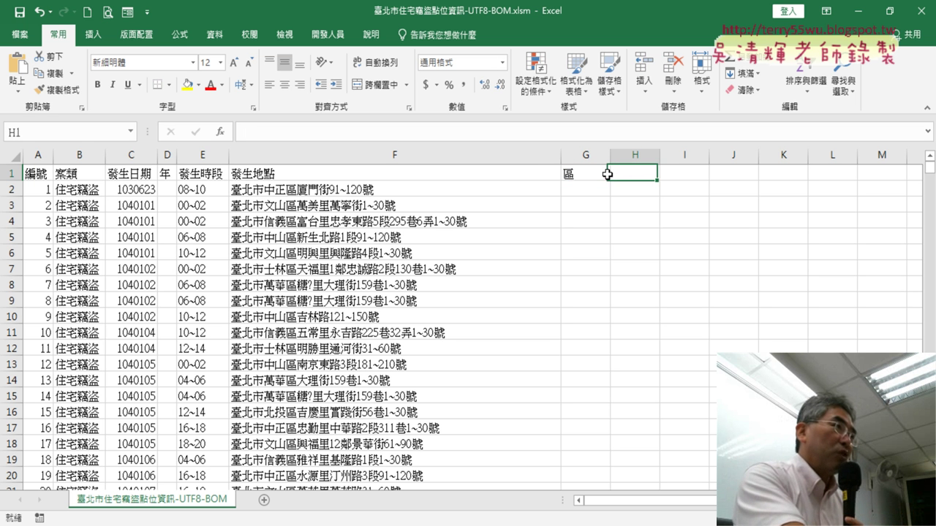
pyautogui.write('路ㄐ一')
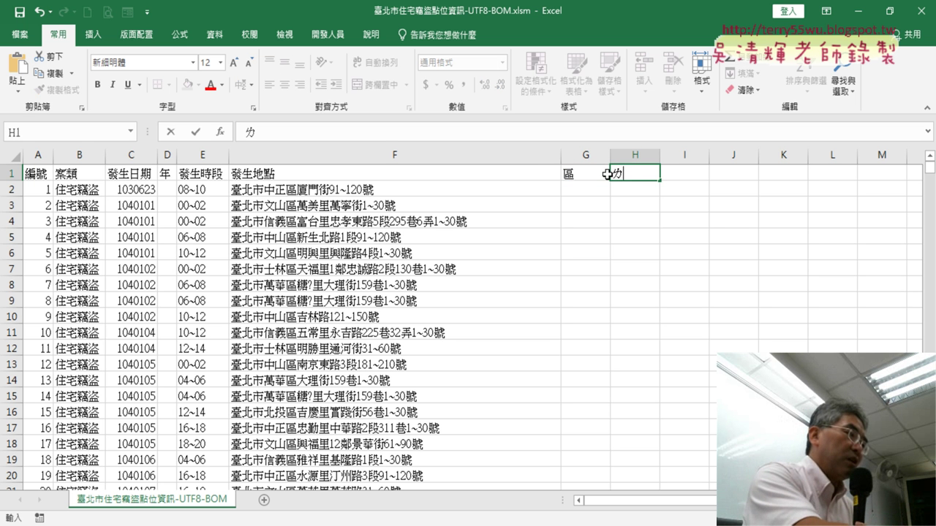
pyautogui.write('街')
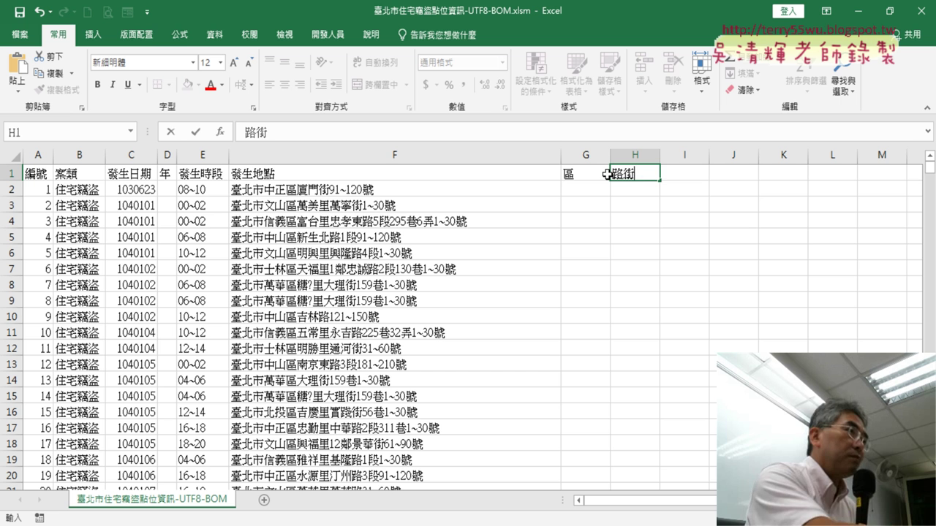
pyautogui.write('道')
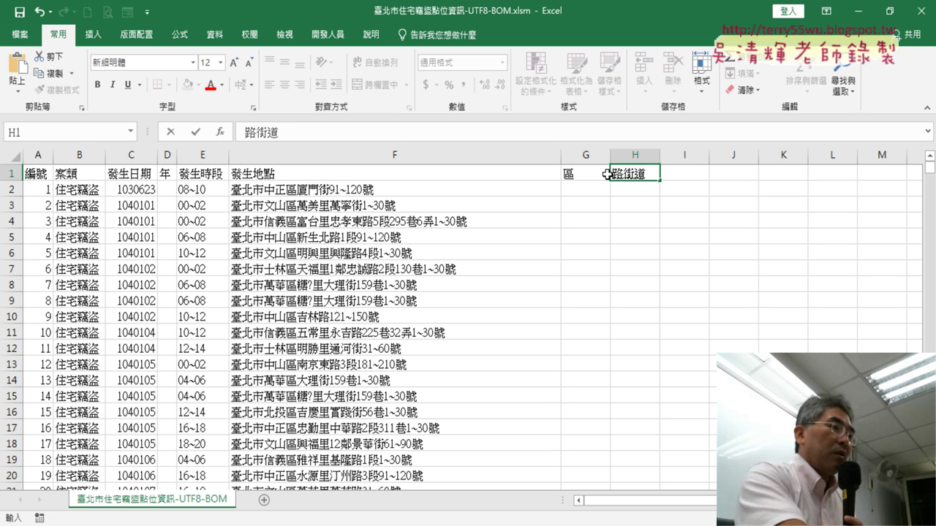
pyautogui.press('Return')
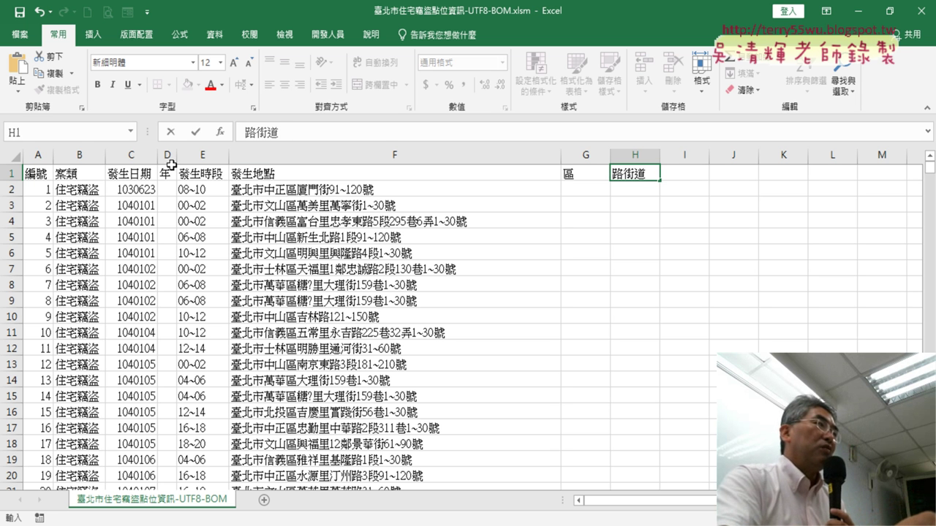
# Widen column D to fit its 年 header.
pyautogui.click(198, 155)
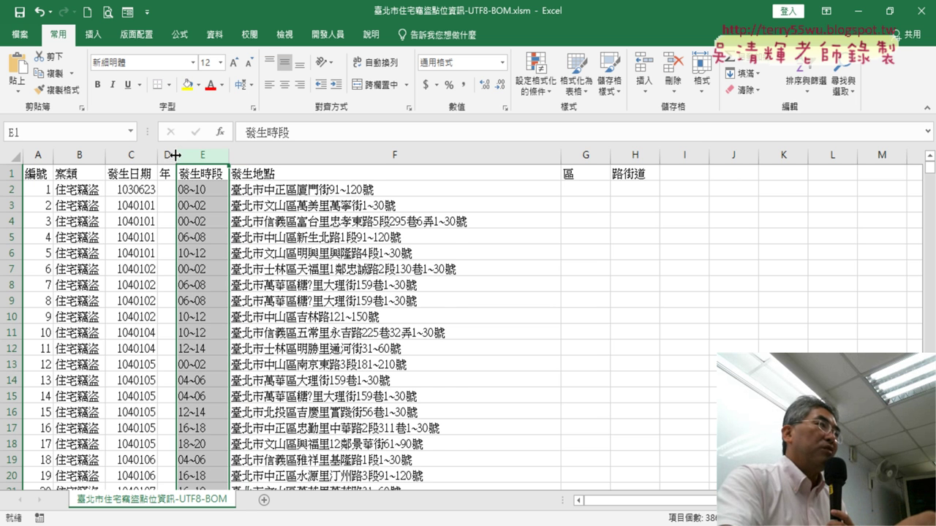
pyautogui.moveTo(175, 155); pyautogui.dragTo(222, 155)
pyautogui.click(190, 155)
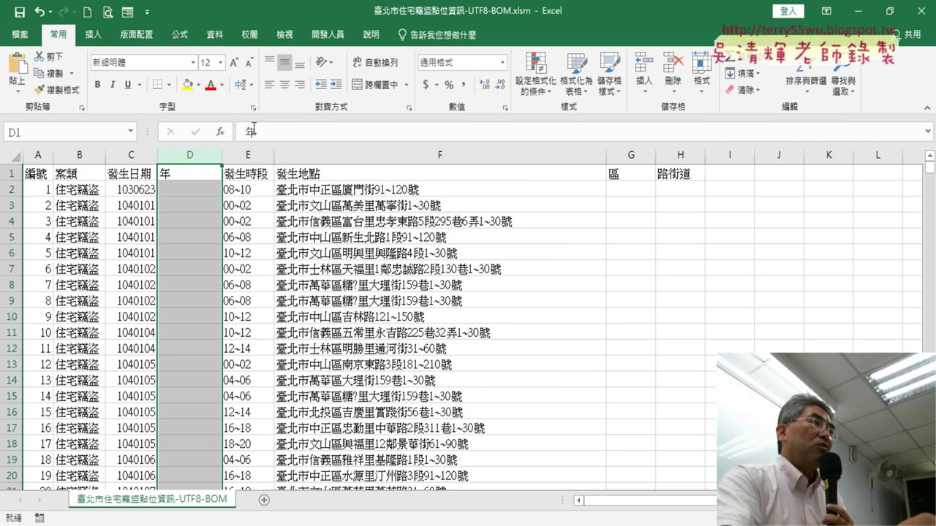
pyautogui.click(180, 175)
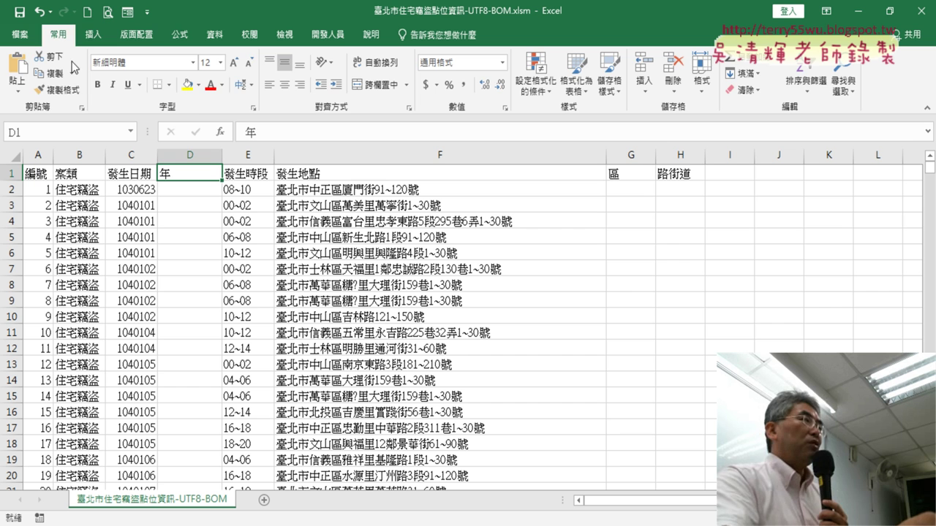
pyautogui.click(93, 35)
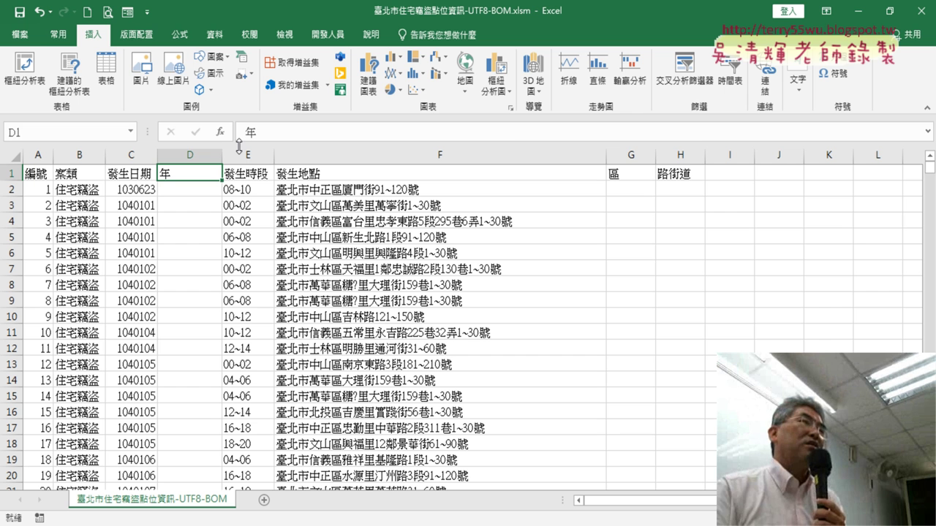
# Widen column H slightly so the 路街道 header fits.
pyautogui.click(194, 193)
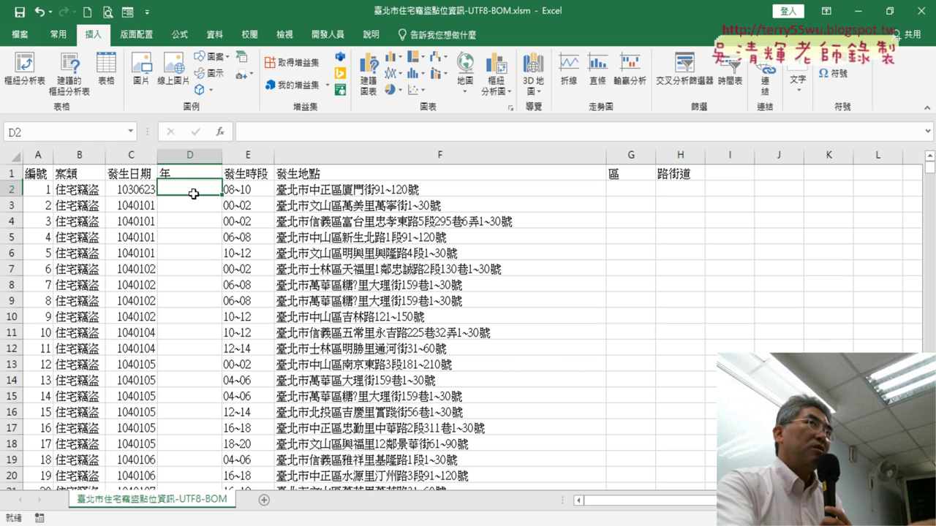
pyautogui.click(642, 196)
pyautogui.click(191, 194)
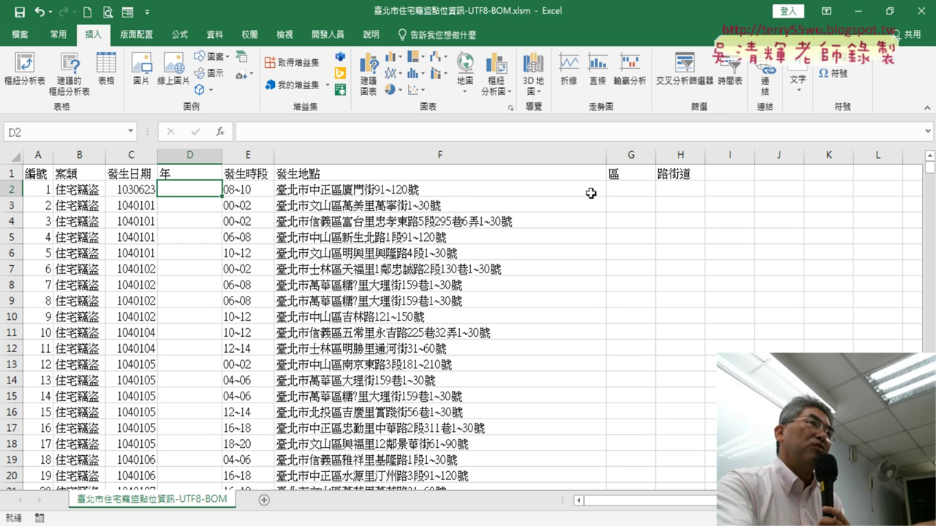
pyautogui.click(642, 192)
pyautogui.click(689, 191)
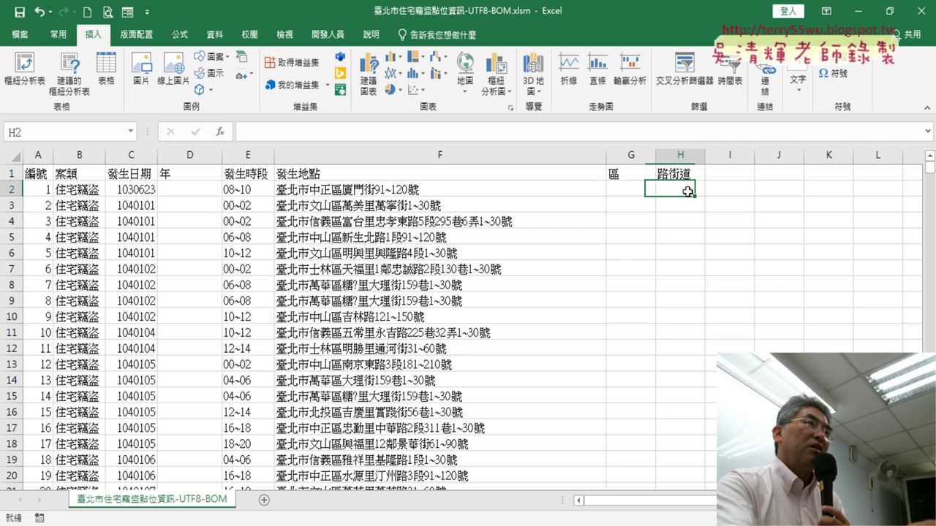
pyautogui.moveTo(701, 161); pyautogui.dragTo(714, 161)
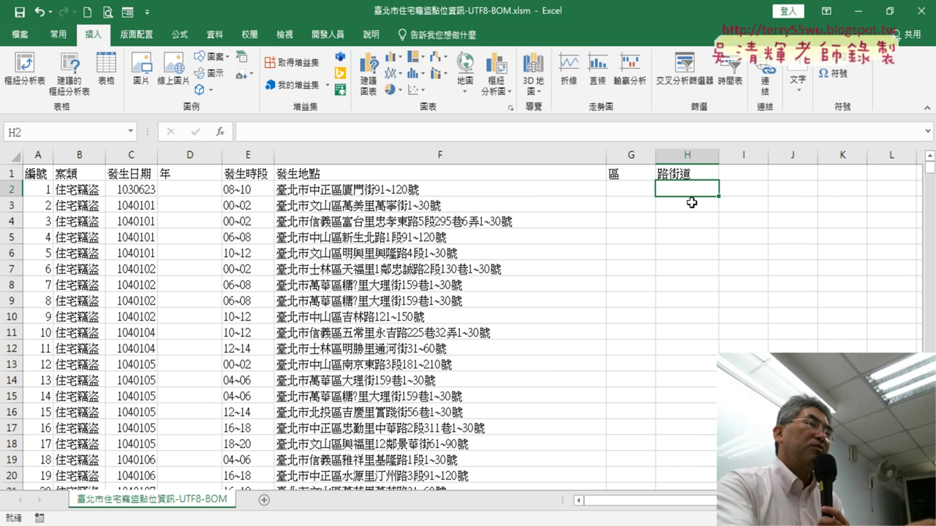